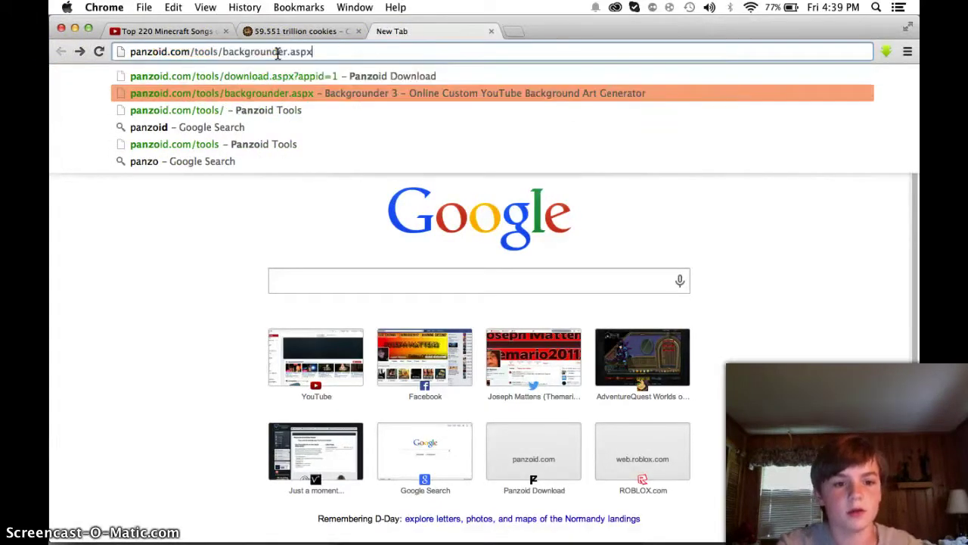
pyautogui.press('Down')
pyautogui.press('Down')
# - Search for panzoid from the Chrome address bar and open the Panzoid website result
pyautogui.press('Return')
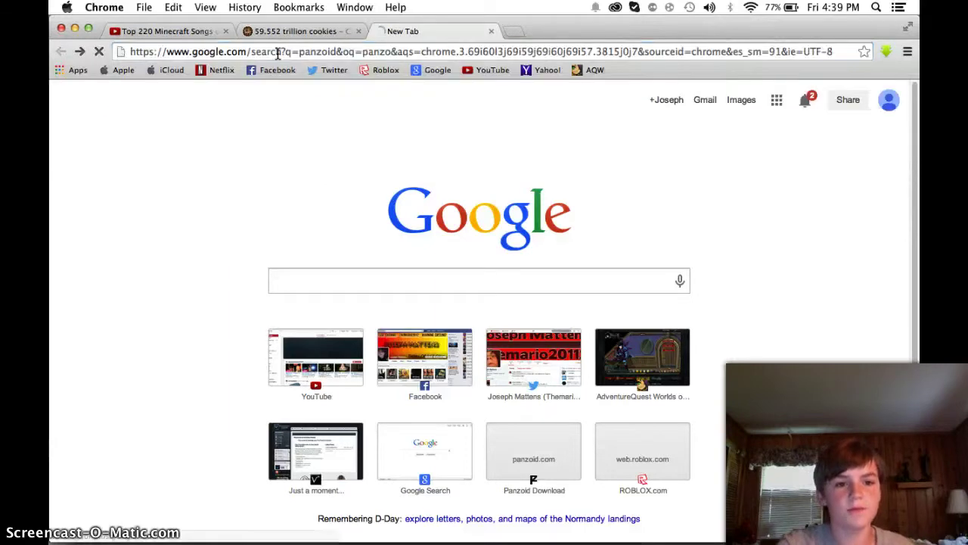
pyautogui.click(145, 205)
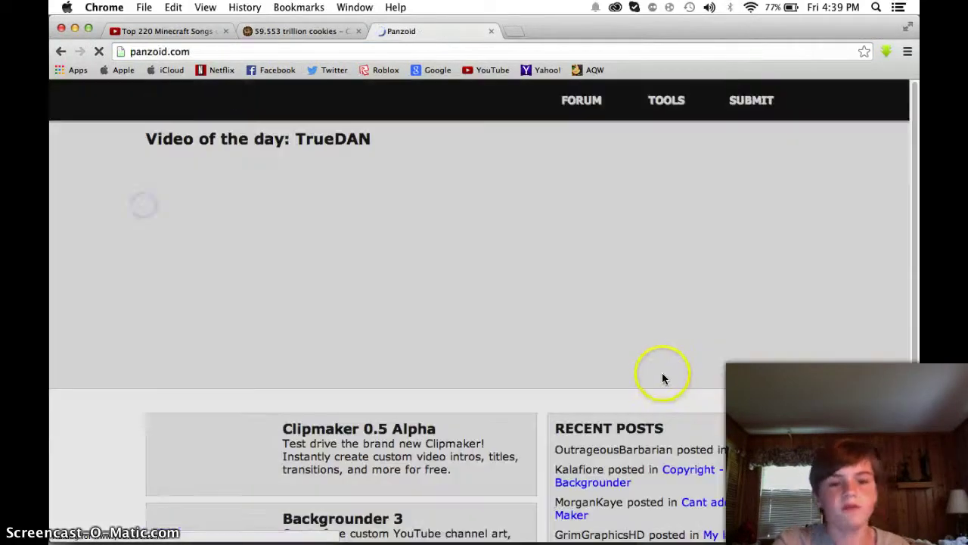
# - Open Backgrounder 3, preview the purple template, then start a blank background from scratch
pyautogui.scroll(-2, 378, 465)
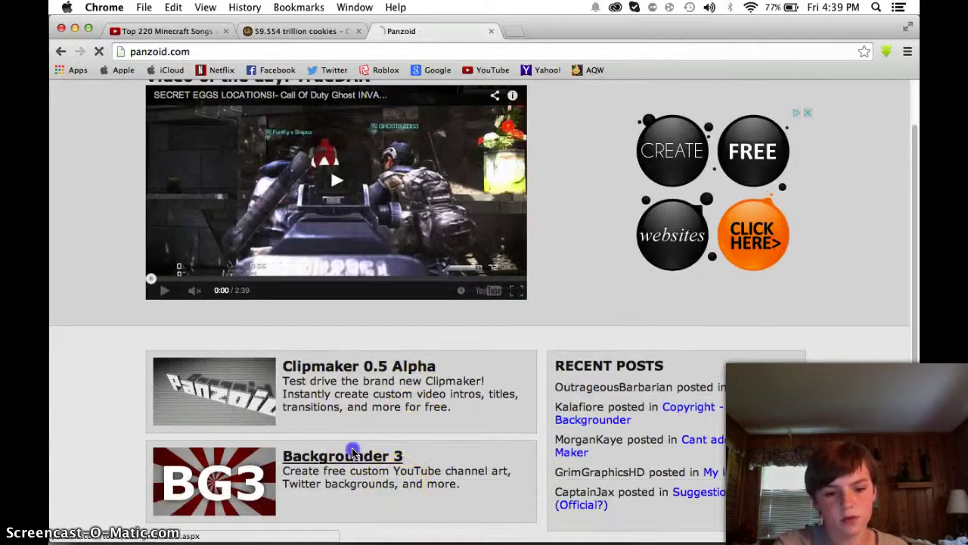
pyautogui.click(353, 447)
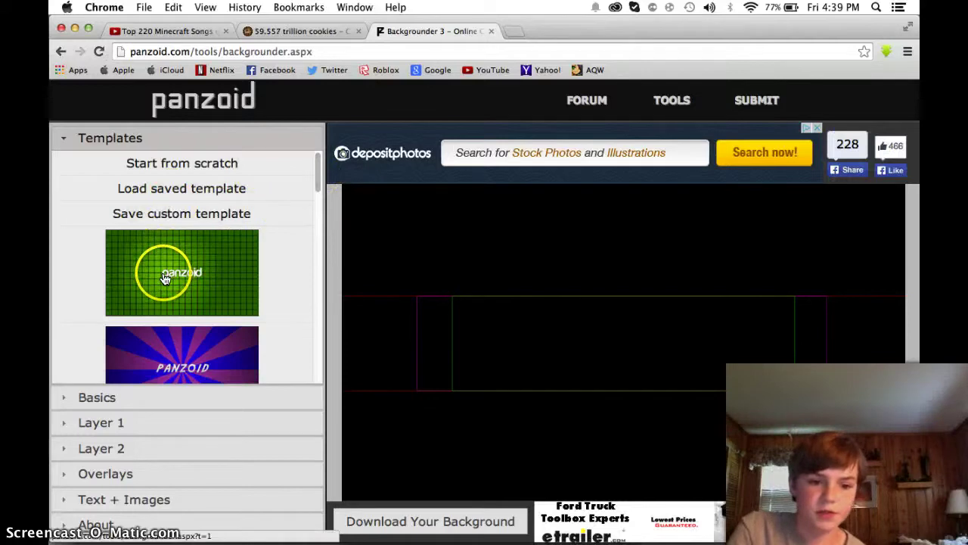
pyautogui.moveTo(317, 172); pyautogui.dragTo(325, 243)
pyautogui.click(170, 208)
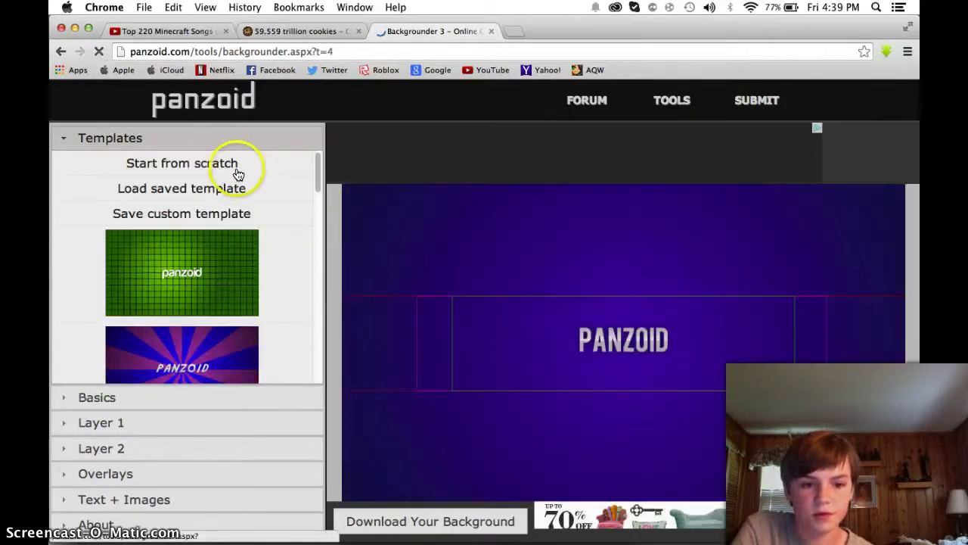
pyautogui.click(233, 164)
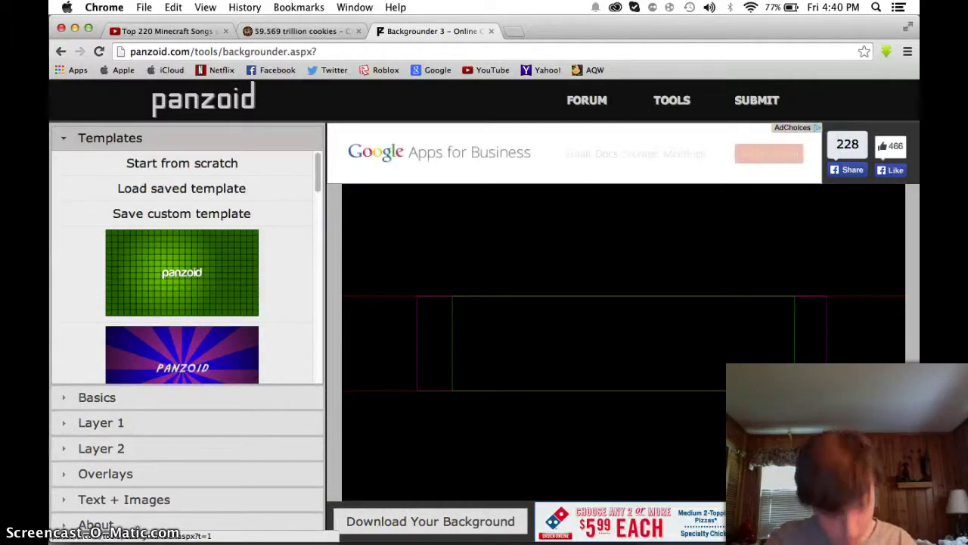
pyautogui.click(139, 398)
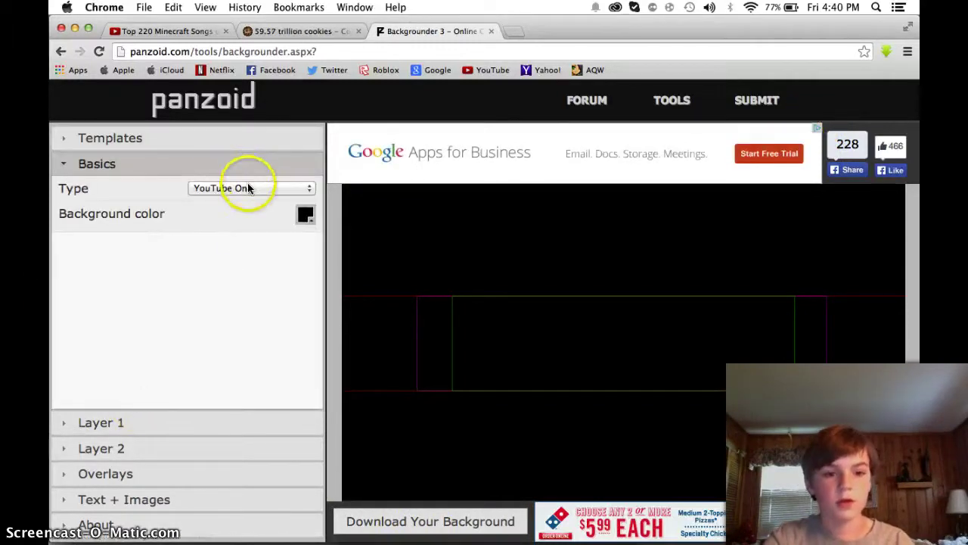
# - Set the output type to Video Frame (1080p)
pyautogui.click(194, 187)
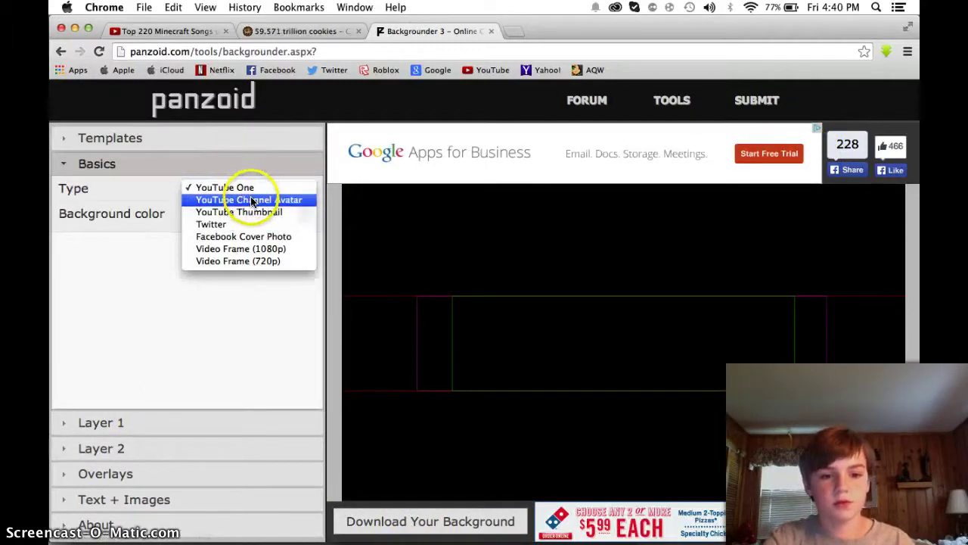
pyautogui.click(261, 238)
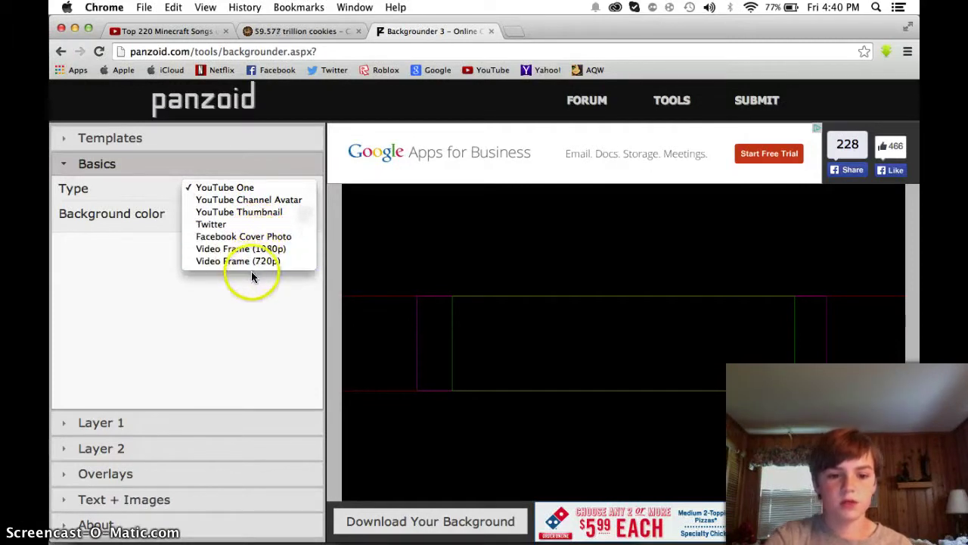
pyautogui.click(233, 295)
pyautogui.click(254, 182)
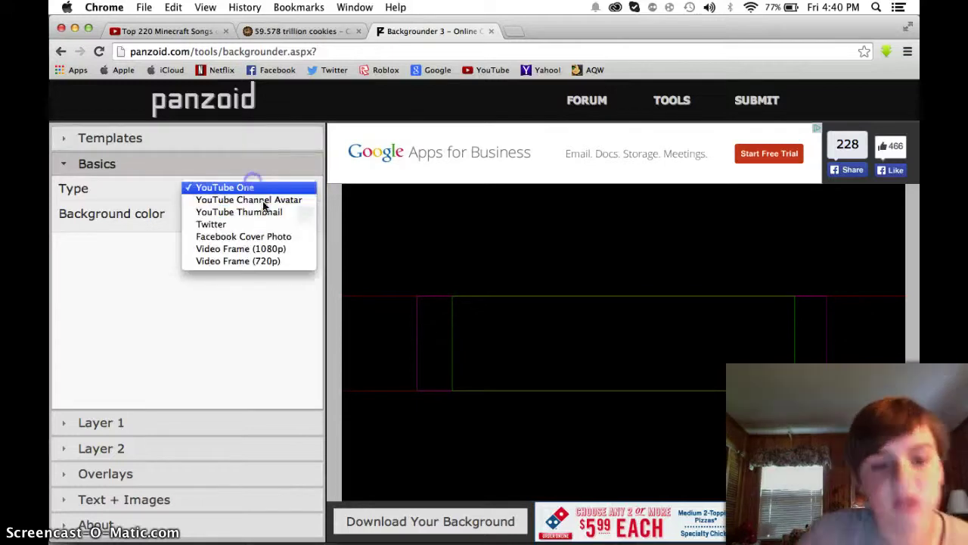
pyautogui.click(264, 248)
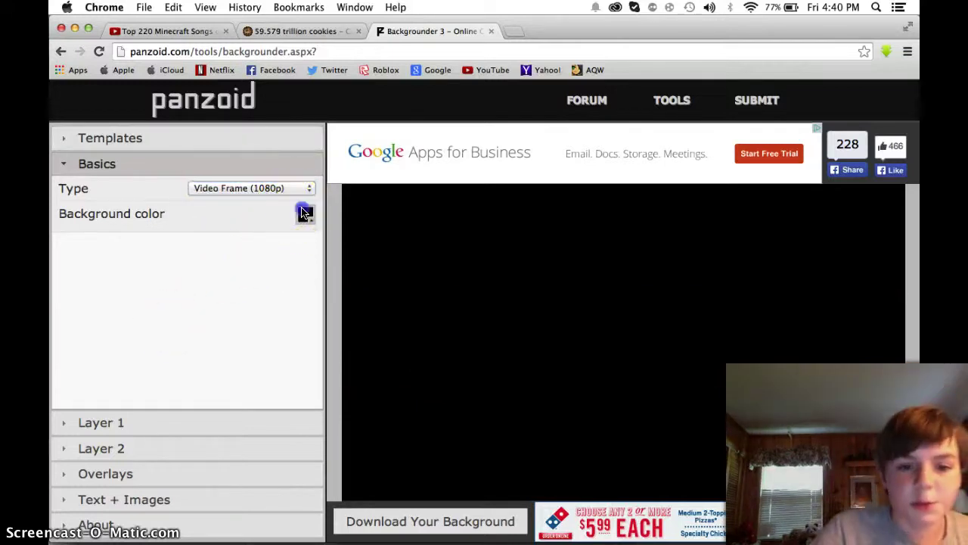
# - Change the background colour to bright yellow (e6df00)
pyautogui.click(304, 214)
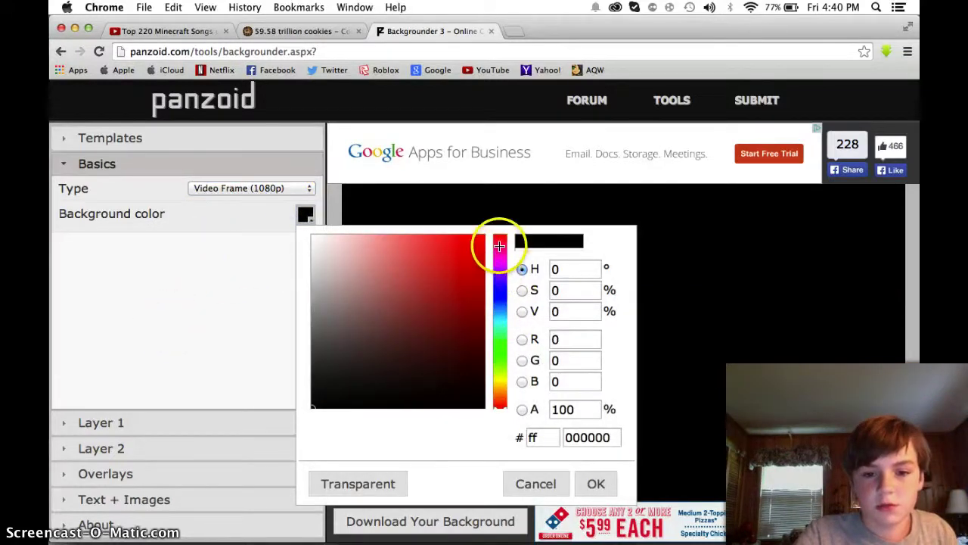
pyautogui.moveTo(517, 310)
pyautogui.mouseDown()
pyautogui.moveTo(527, 403)
pyautogui.moveTo(566, 257)
pyautogui.moveTo(555, 242)
pyautogui.moveTo(601, 384)
pyautogui.mouseUp()
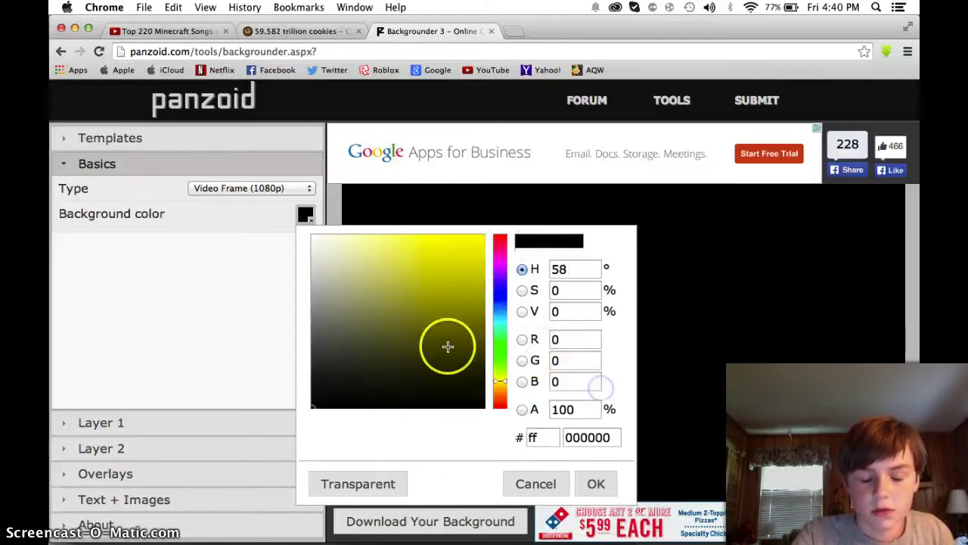
pyautogui.moveTo(448, 347)
pyautogui.mouseDown()
pyautogui.moveTo(473, 292)
pyautogui.moveTo(513, 255)
pyautogui.mouseUp()
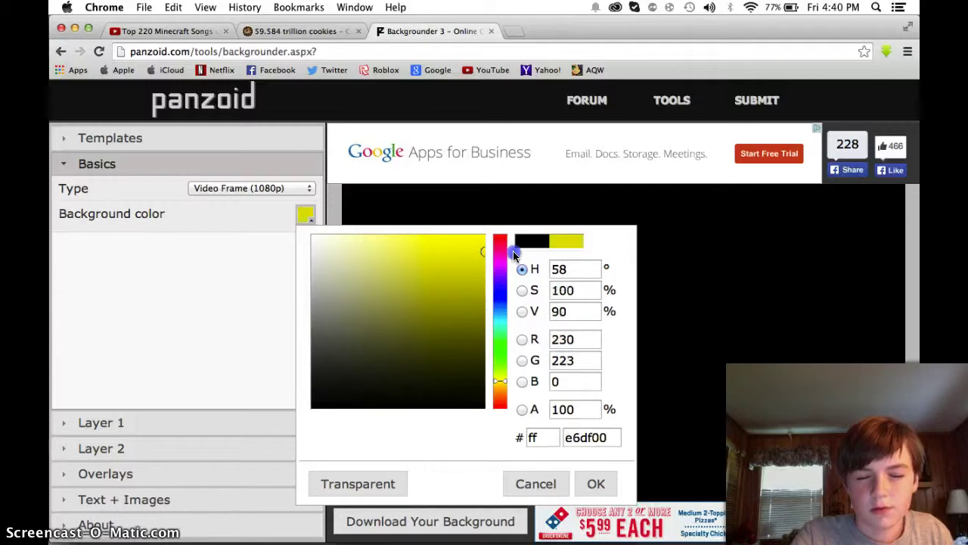
pyautogui.click(596, 483)
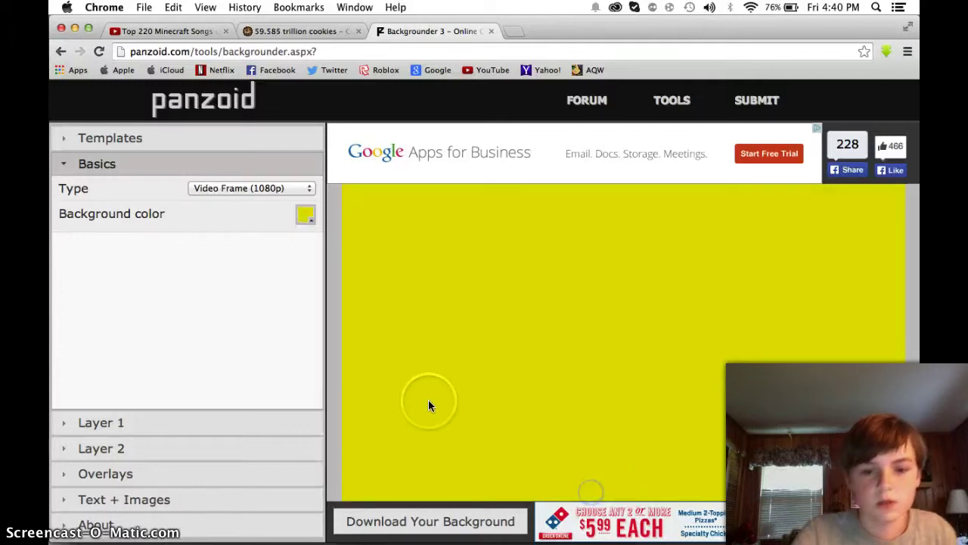
pyautogui.click(195, 428)
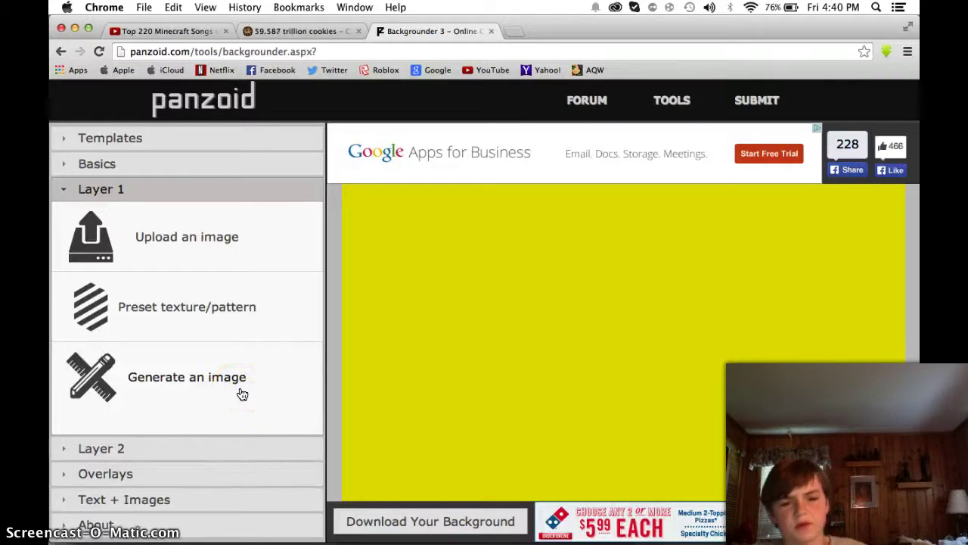
# - Try a preset circle texture on Layer 1
pyautogui.click(210, 386)
pyautogui.click(192, 259)
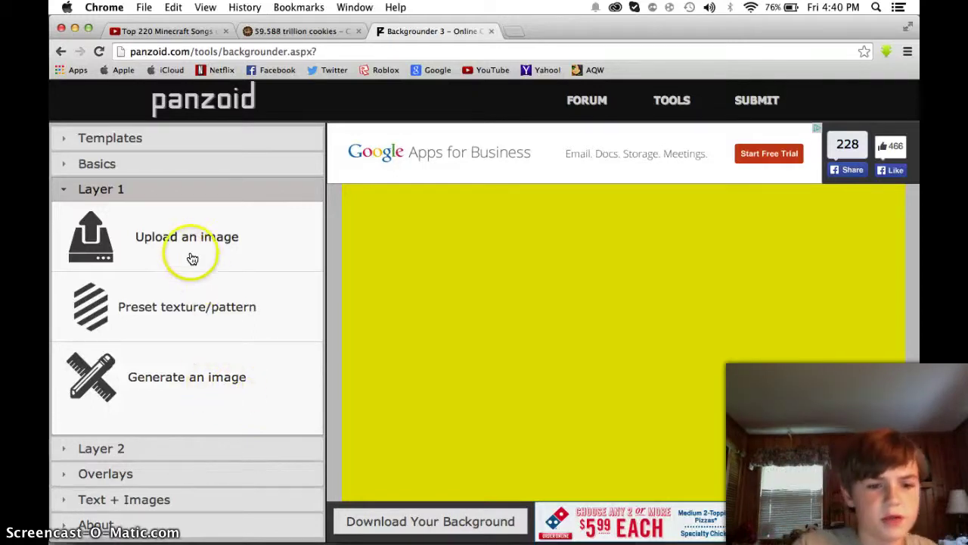
pyautogui.click(192, 301)
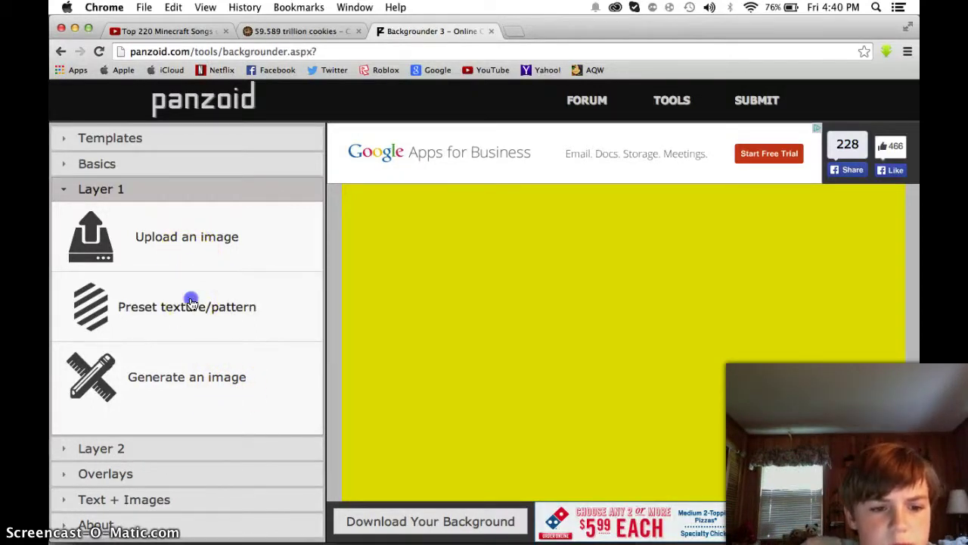
pyautogui.moveTo(310, 323)
pyautogui.mouseDown()
pyautogui.moveTo(309, 340)
pyautogui.moveTo(310, 324)
pyautogui.mouseUp()
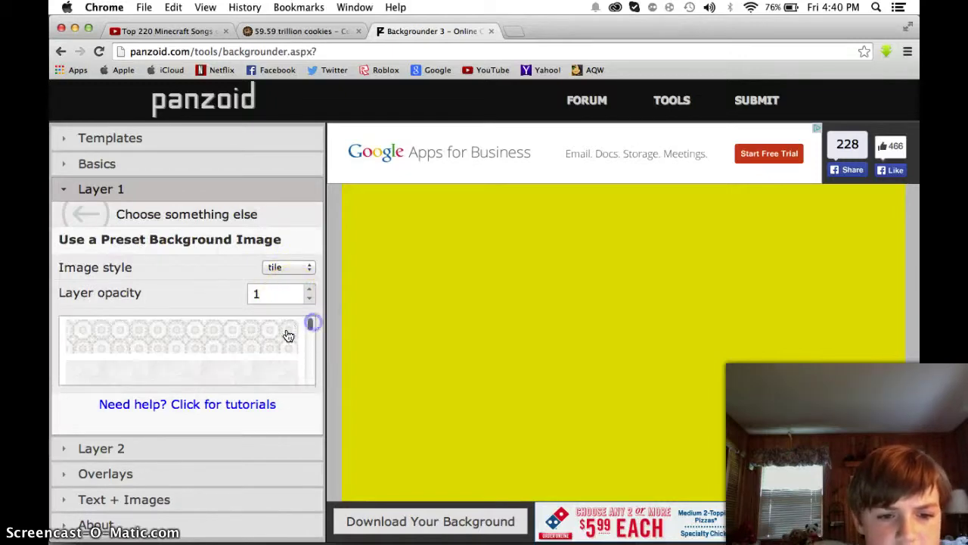
pyautogui.click(289, 334)
pyautogui.click(204, 223)
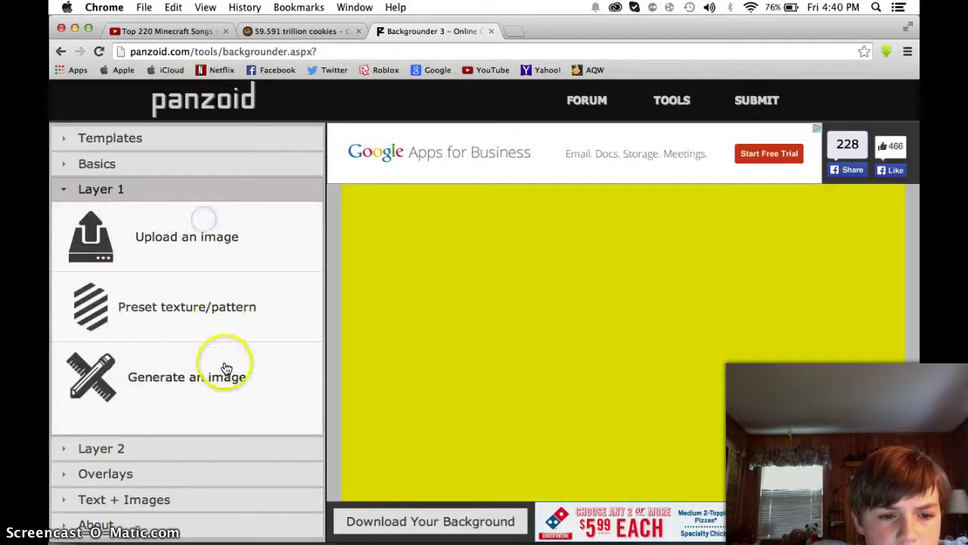
# - Fill Layer 1 with a gradient whose right stop is black, moved further right
pyautogui.click(220, 366)
pyautogui.click(206, 239)
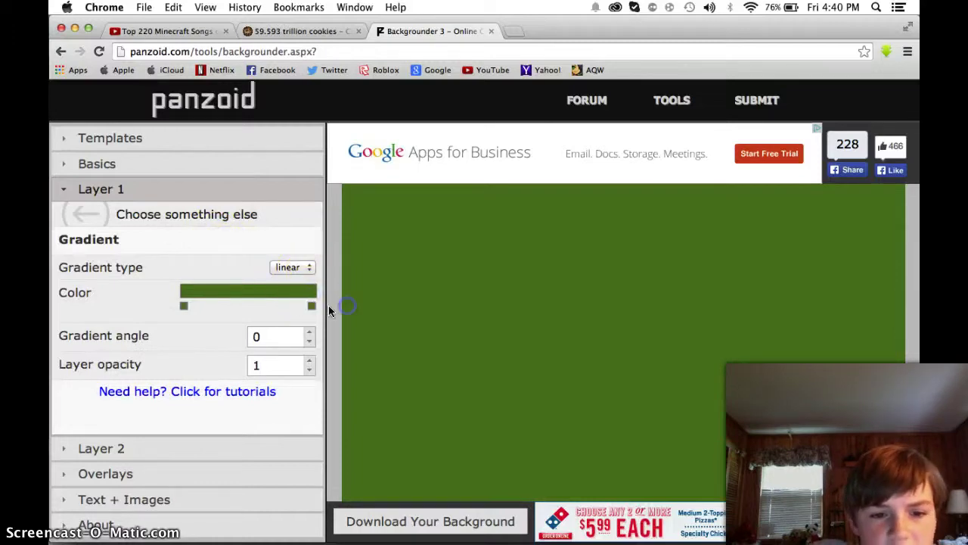
pyautogui.click(311, 307)
pyautogui.click(295, 321)
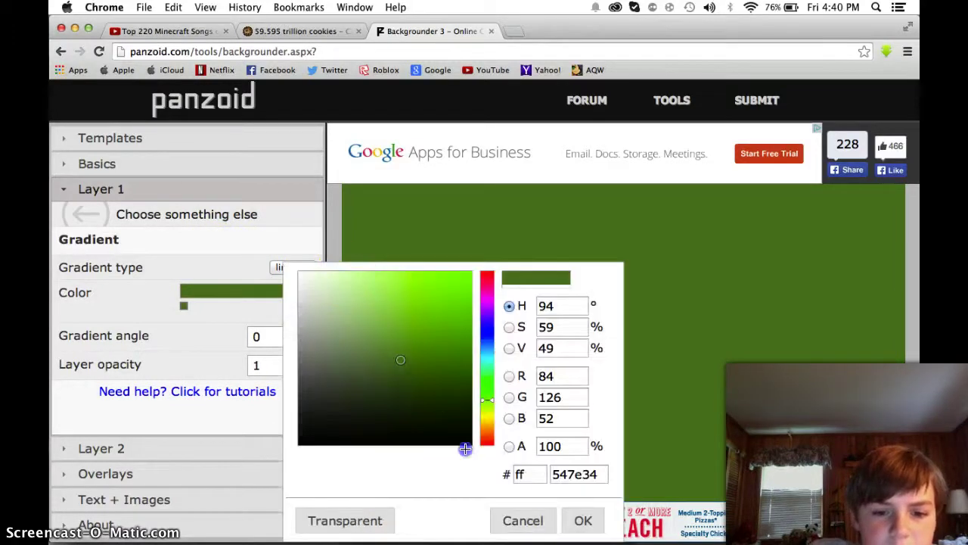
pyautogui.moveTo(438, 417); pyautogui.dragTo(545, 495)
pyautogui.click(580, 522)
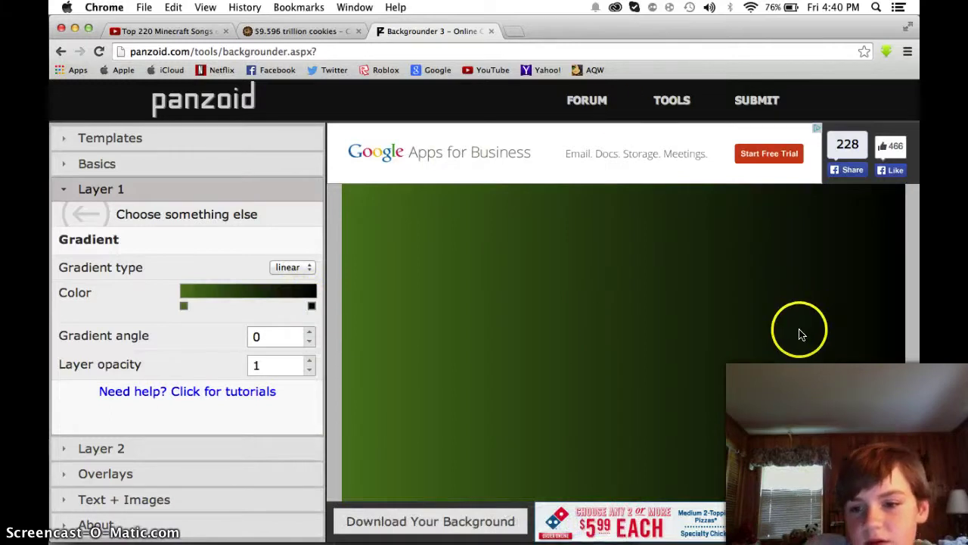
pyautogui.moveTo(237, 300); pyautogui.dragTo(252, 317)
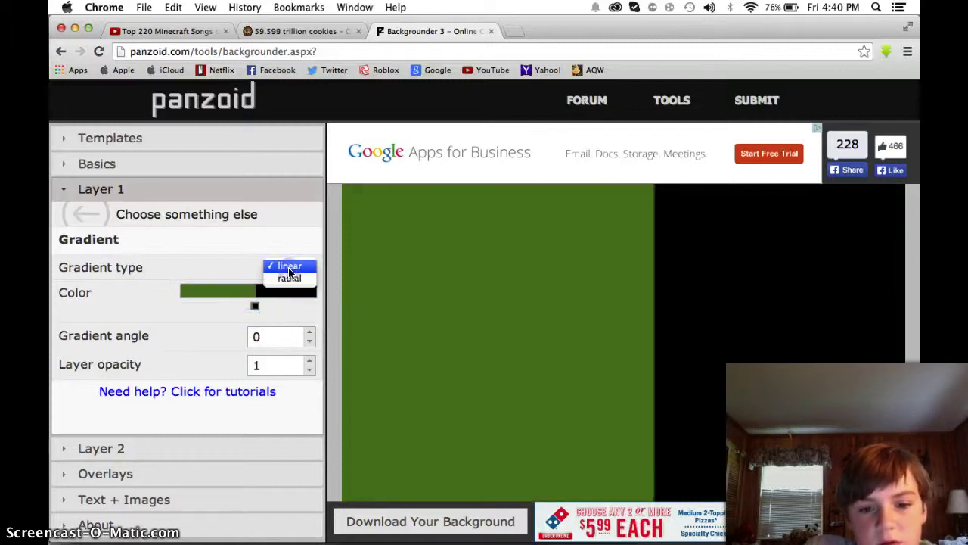
# - Make the gradient radial, centre it on the canvas, then return to the layer types
pyautogui.click(291, 279)
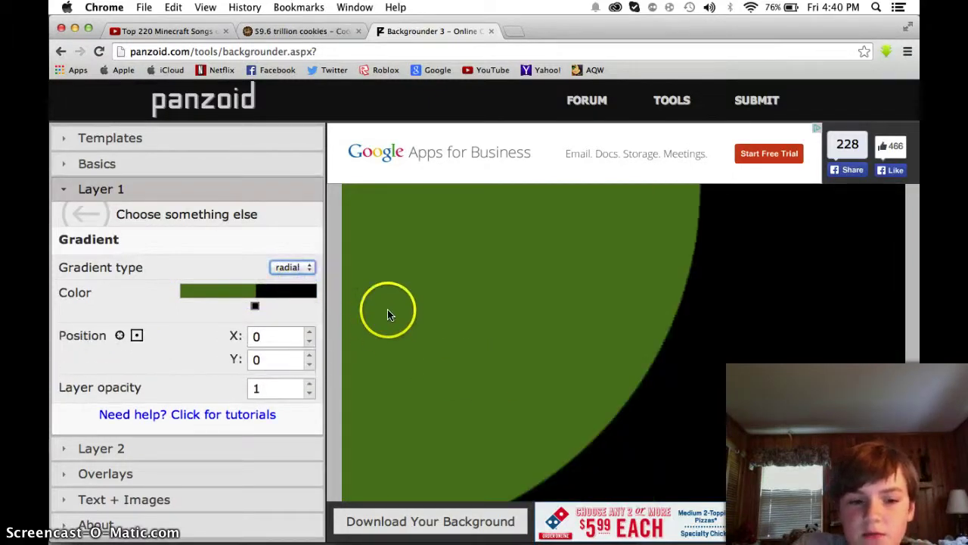
pyautogui.click(120, 335)
pyautogui.click(594, 378)
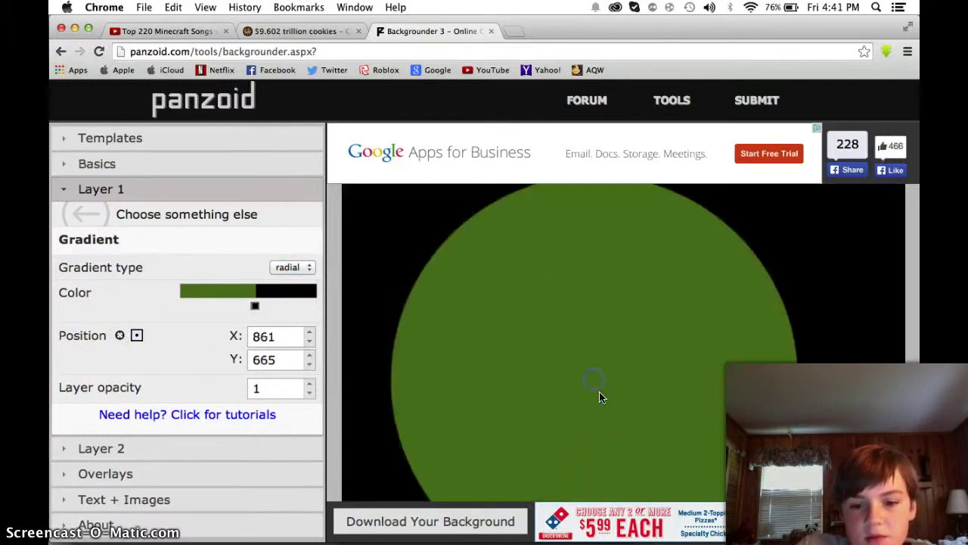
pyautogui.click(143, 221)
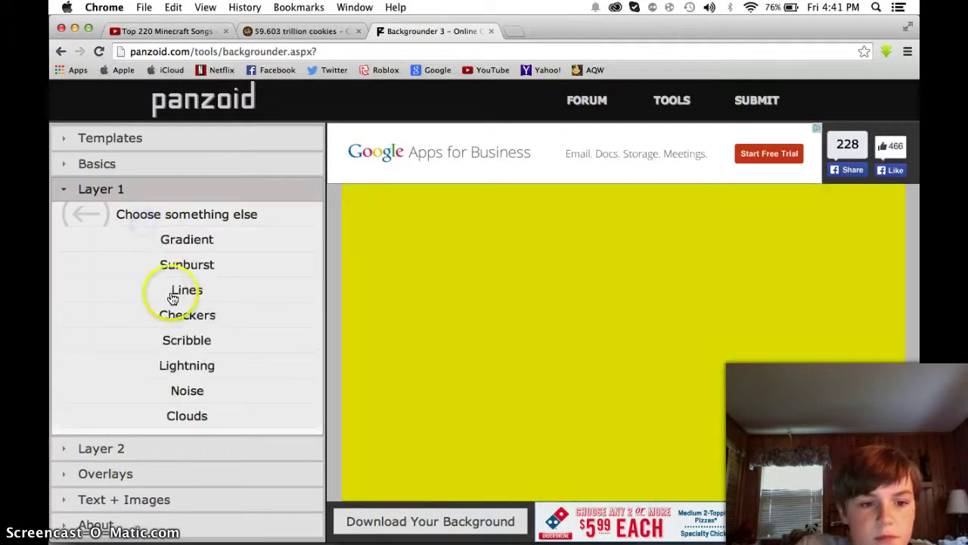
# - Preview Sunburst, Lines and Checkers patterns on Layer 1
pyautogui.click(175, 266)
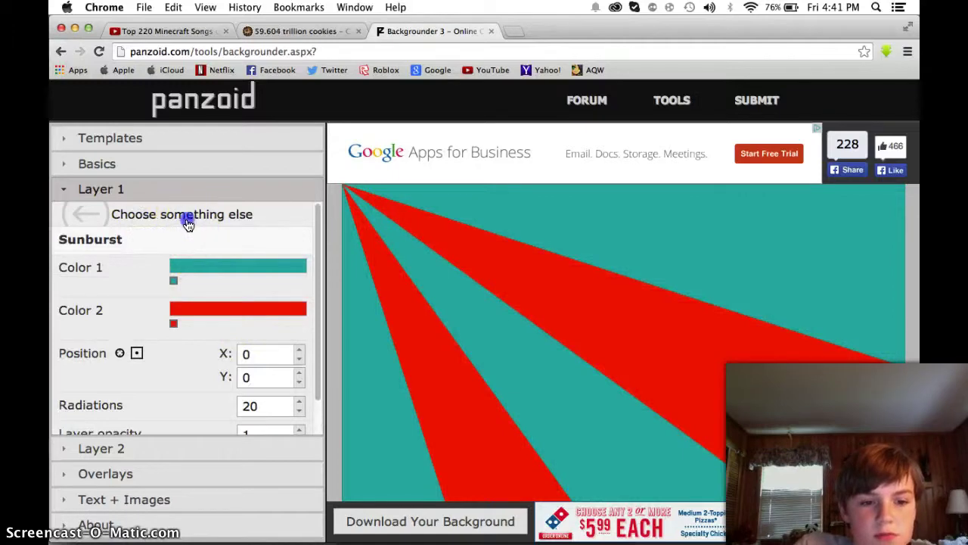
pyautogui.click(185, 218)
pyautogui.click(182, 281)
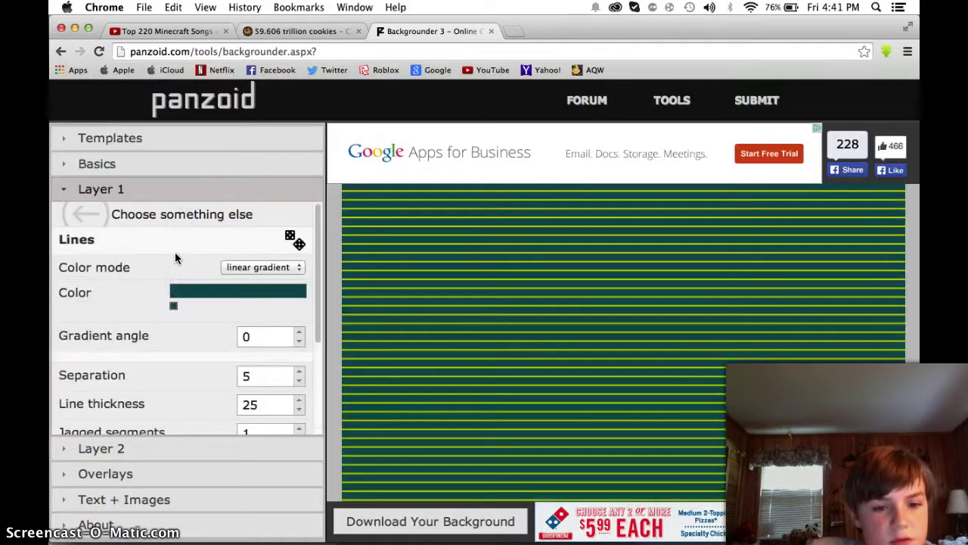
pyautogui.click(172, 218)
pyautogui.click(186, 313)
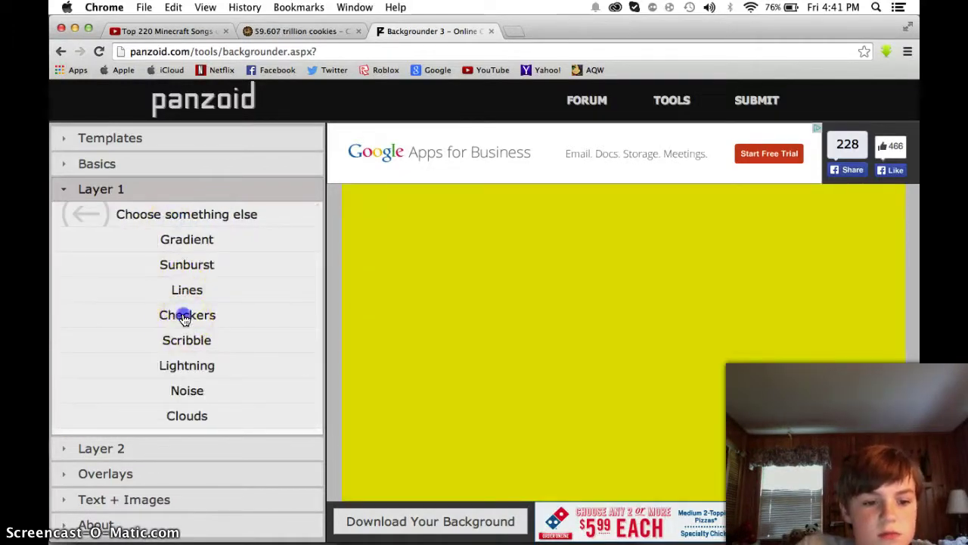
pyautogui.click(163, 215)
# - Try a Scribble pattern with black colour in linear gradient mode
pyautogui.click(188, 339)
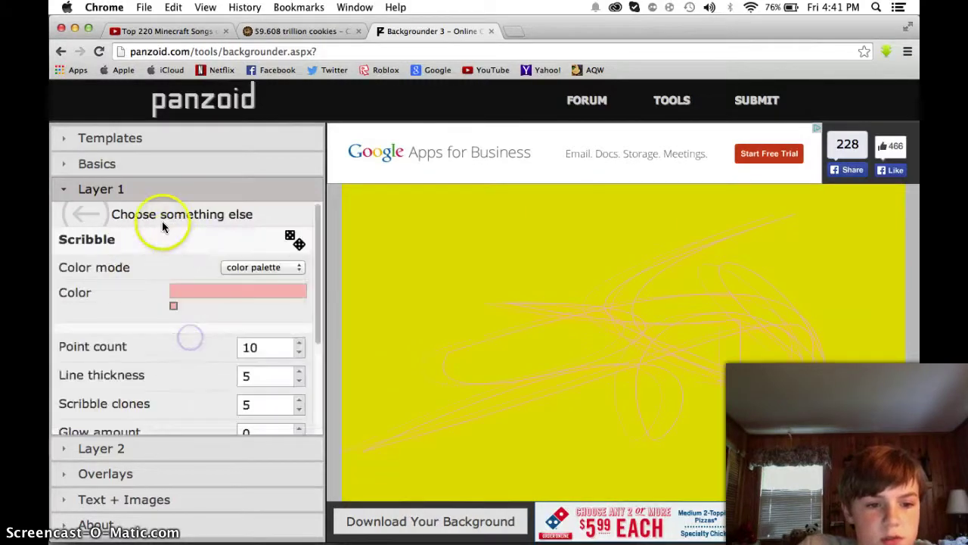
pyautogui.click(185, 326)
pyautogui.moveTo(337, 313); pyautogui.dragTo(424, 461)
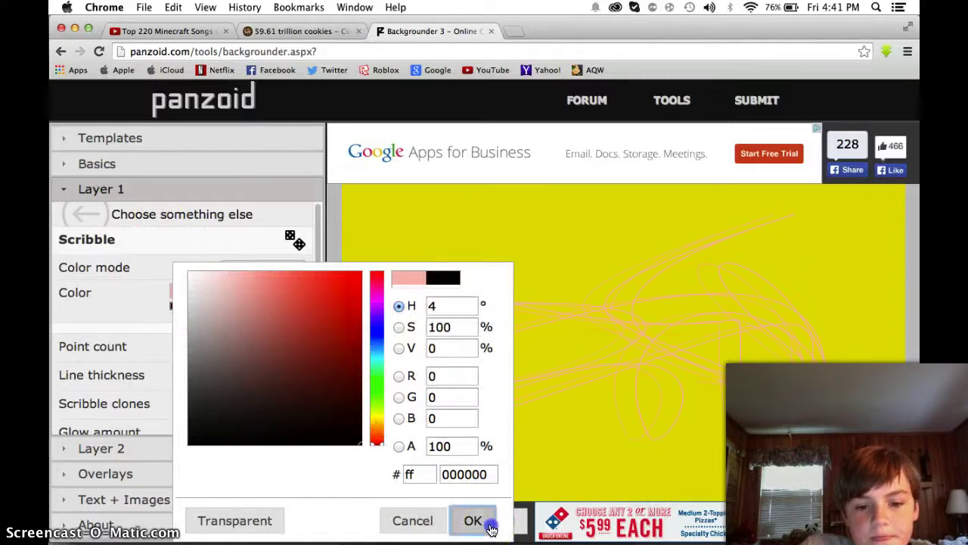
pyautogui.click(469, 518)
pyautogui.click(258, 267)
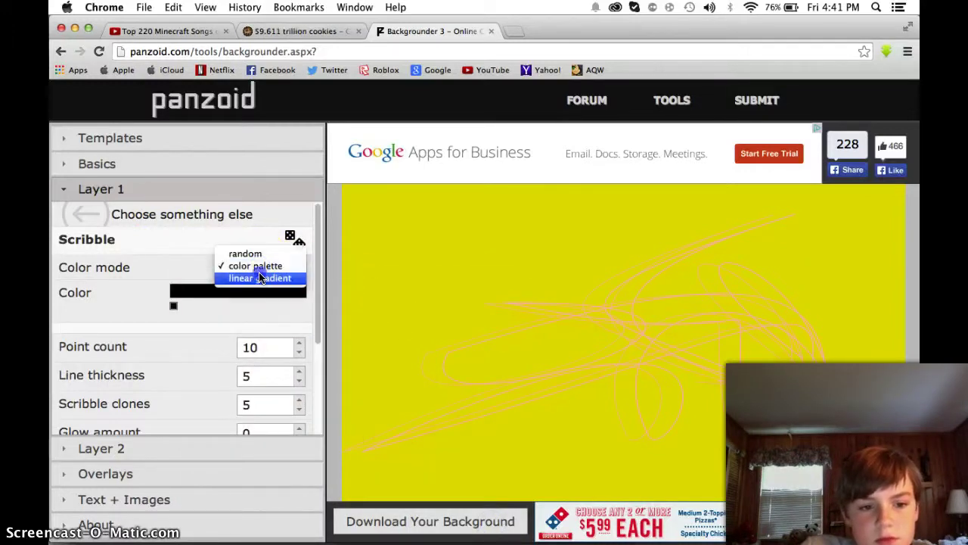
pyautogui.click(258, 277)
pyautogui.click(256, 264)
pyautogui.click(256, 265)
pyautogui.click(201, 212)
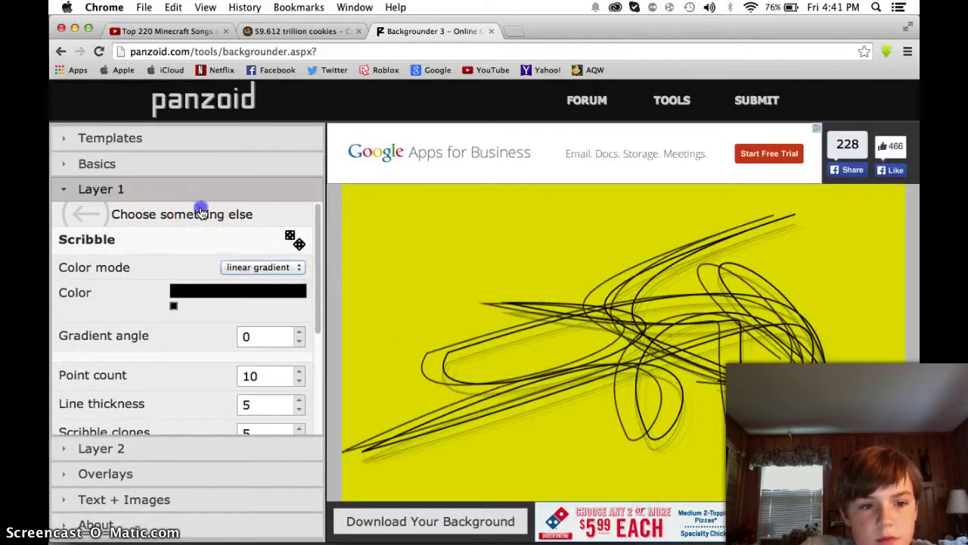
# - Try Lightning from point A to point B, then switch Layer 1 to purple Noise
pyautogui.click(210, 357)
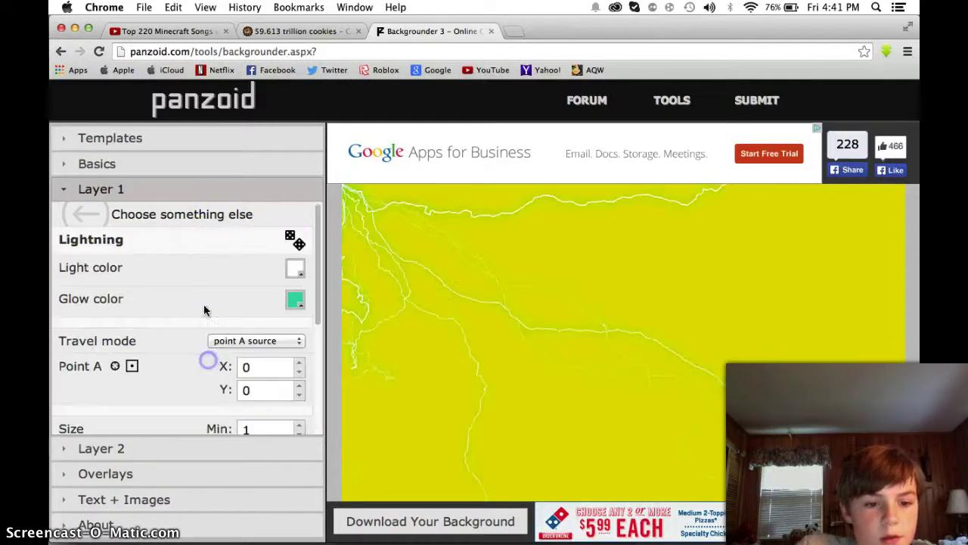
pyautogui.click(285, 345)
pyautogui.click(287, 352)
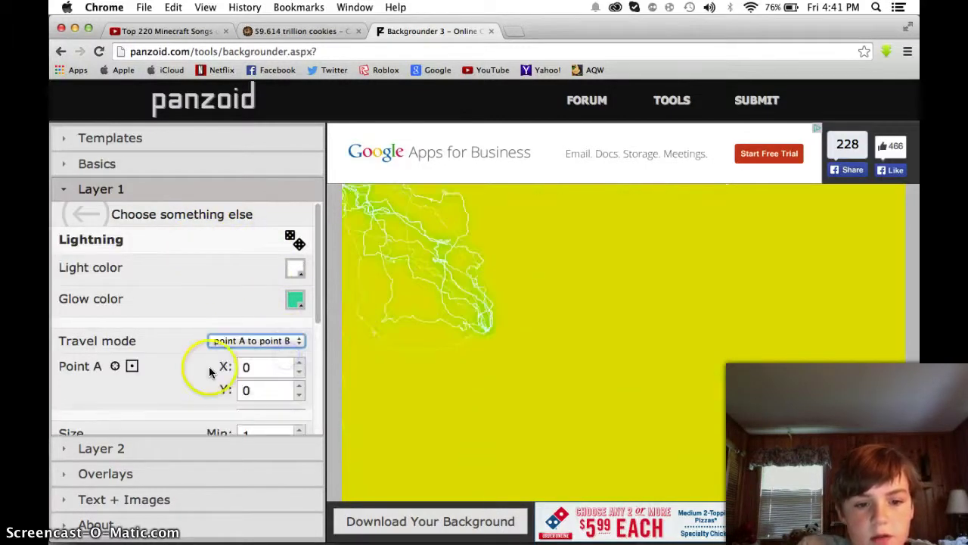
pyautogui.click(115, 365)
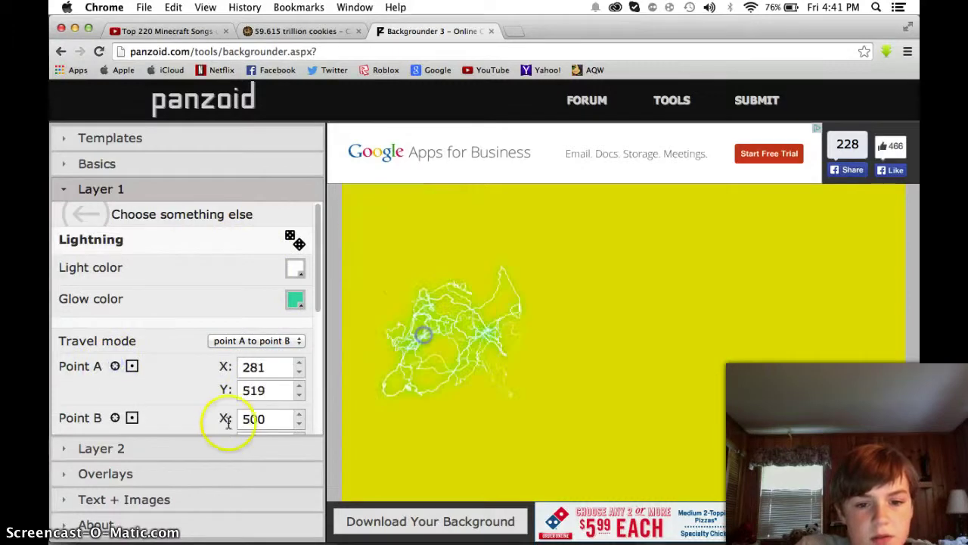
pyautogui.click(115, 418)
pyautogui.click(759, 306)
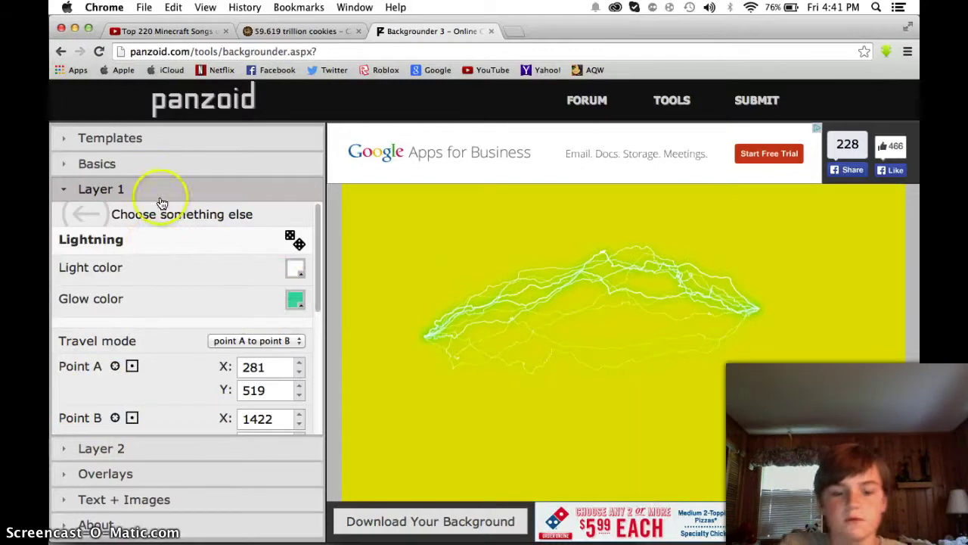
pyautogui.click(144, 227)
pyautogui.click(215, 387)
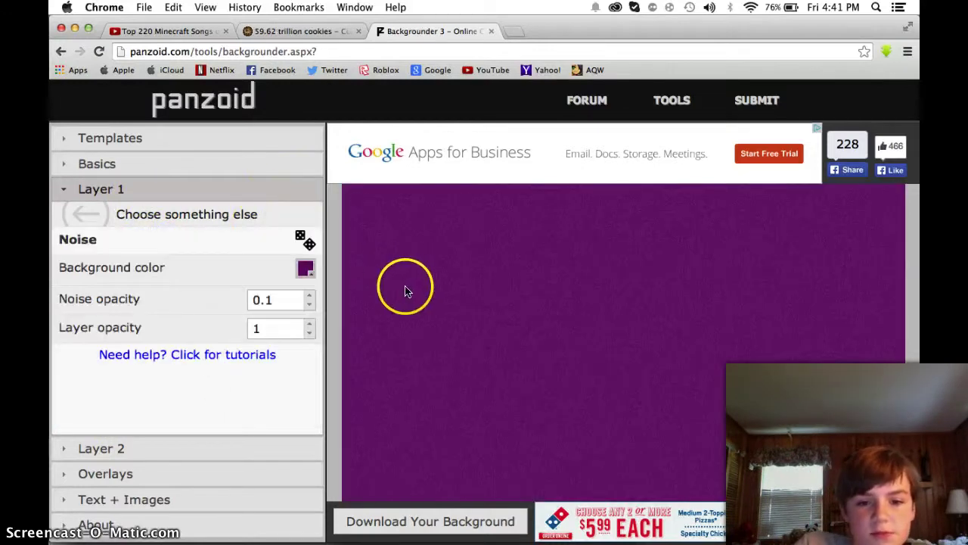
# - Adjust the Noise opacity up and back down to 0.05
pyautogui.click(310, 304)
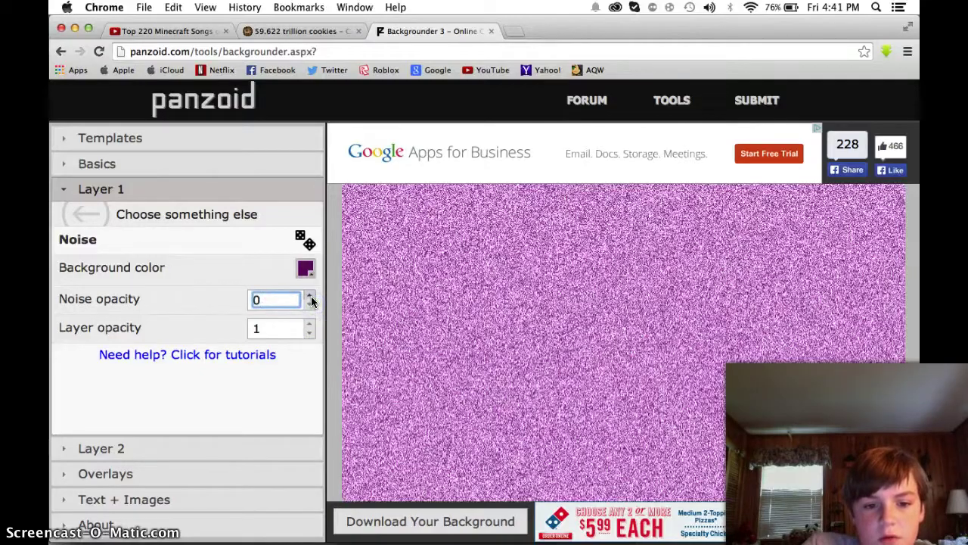
pyautogui.click(311, 296)
pyautogui.click(311, 296)
pyautogui.click(311, 296)
pyautogui.click(311, 296)
pyautogui.click(309, 306)
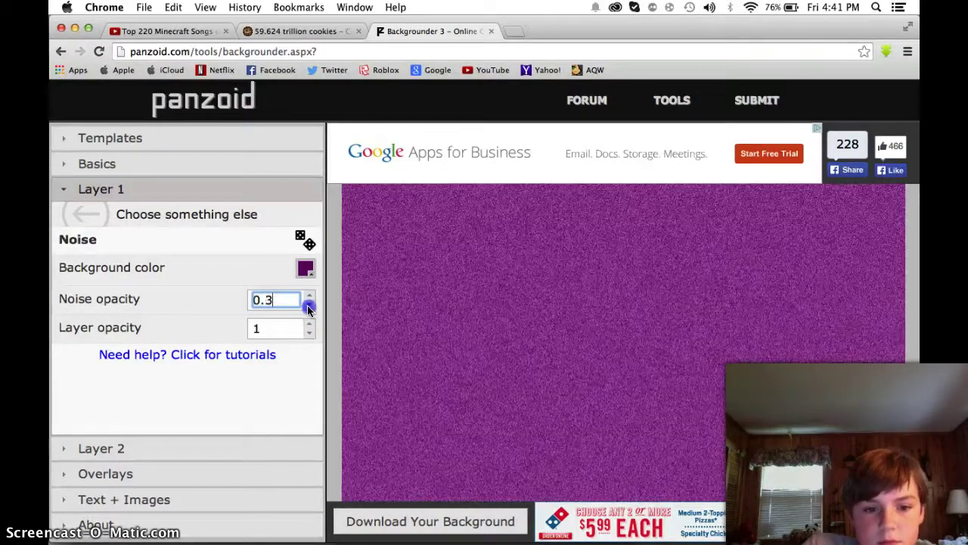
pyautogui.click(309, 307)
pyautogui.click(309, 307)
pyautogui.click(308, 307)
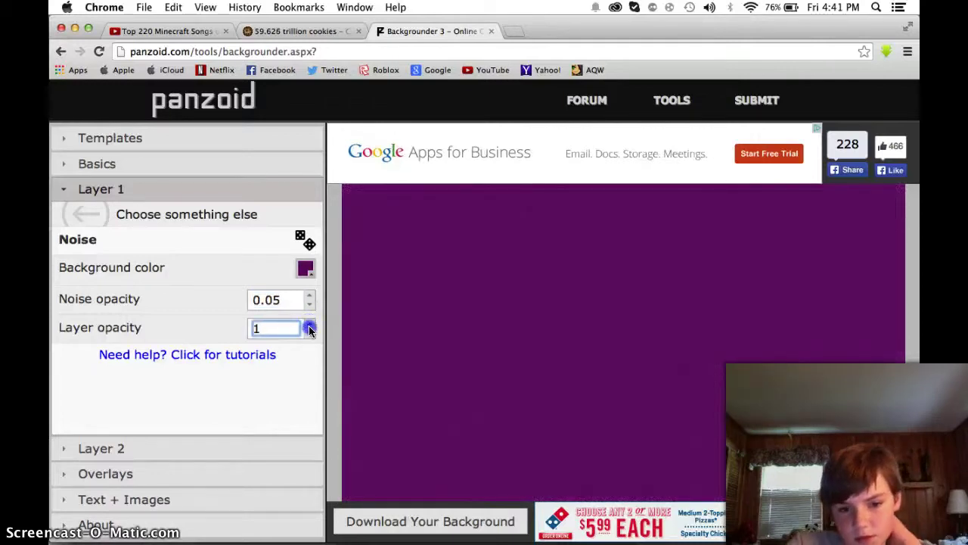
# - Test Layer opacity down to fully transparent and back to 1, then expand Basics
pyautogui.doubleClick(311, 333)
pyautogui.click(310, 332)
pyautogui.doubleClick(310, 333)
pyautogui.doubleClick(310, 333)
pyautogui.click(310, 333)
pyautogui.click(310, 333)
pyautogui.click(310, 333)
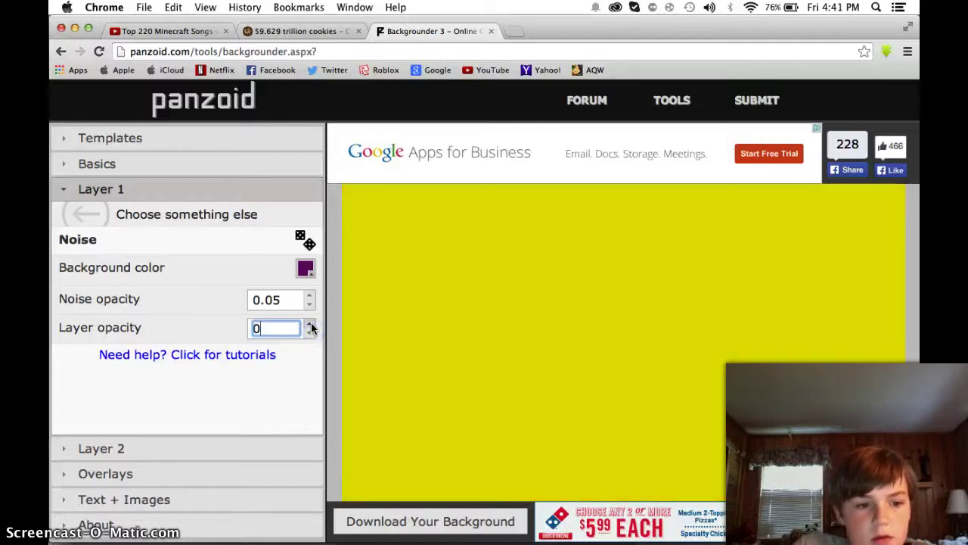
pyautogui.doubleClick(310, 325)
pyautogui.doubleClick(310, 325)
pyautogui.doubleClick(310, 325)
pyautogui.click(310, 325)
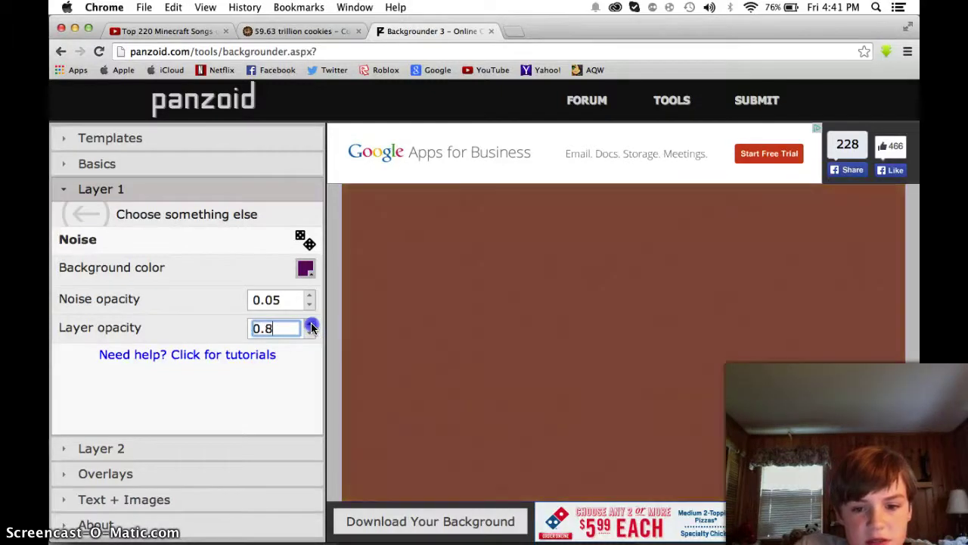
pyautogui.click(310, 324)
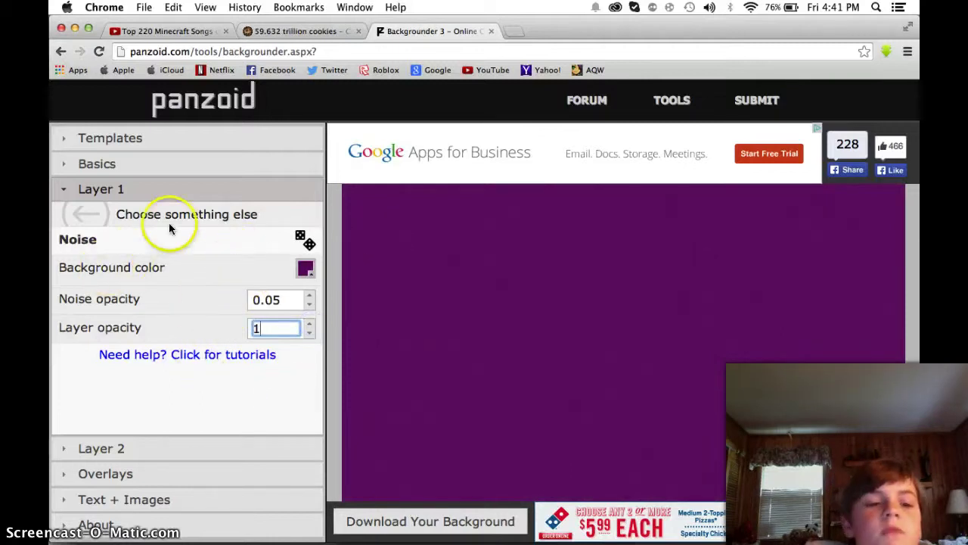
pyautogui.click(147, 161)
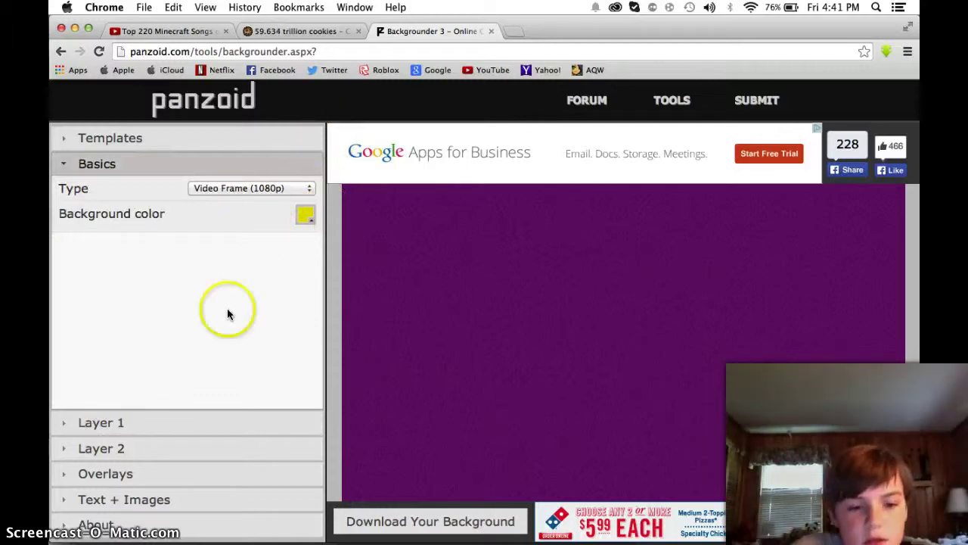
# - Make Layer 1 a Clouds pattern and set its first gradient stop to black
pyautogui.click(264, 448)
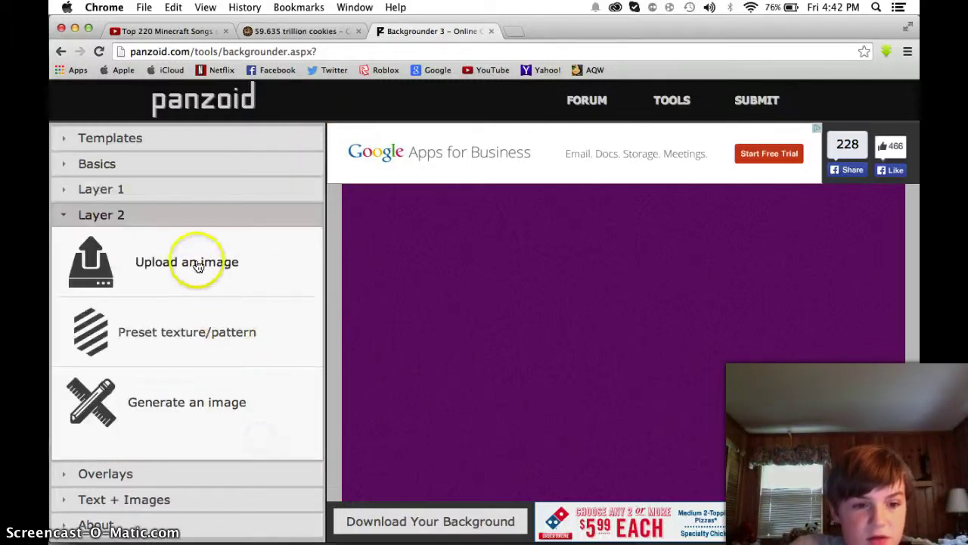
pyautogui.click(157, 190)
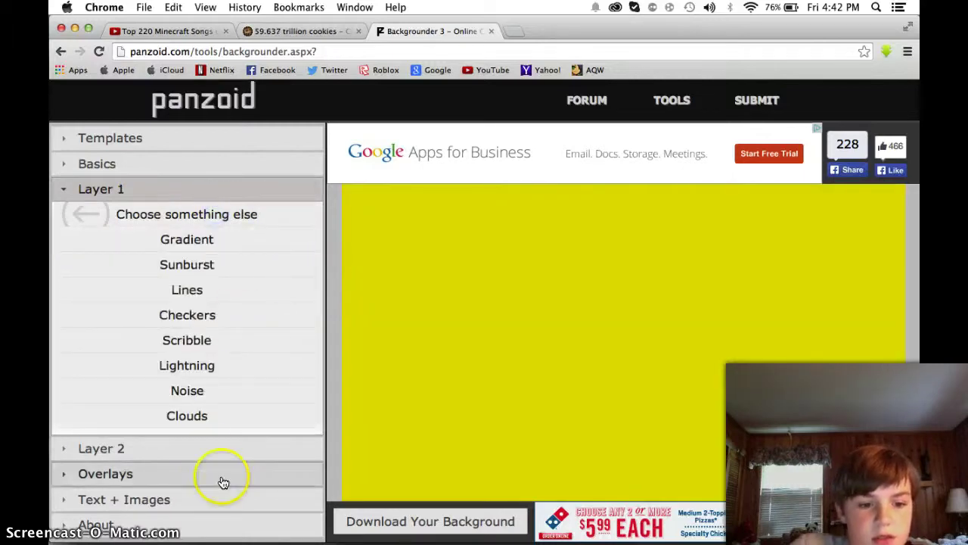
pyautogui.click(209, 415)
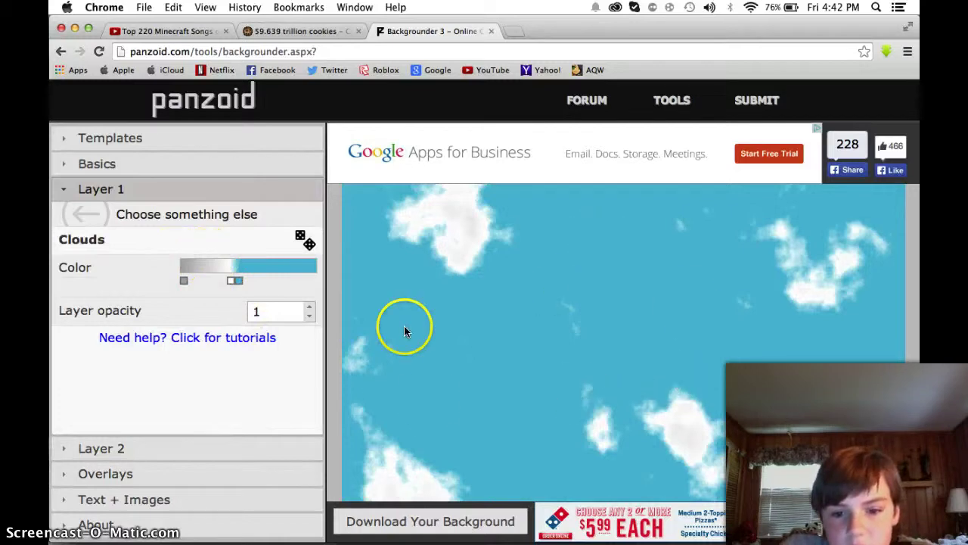
pyautogui.click(229, 282)
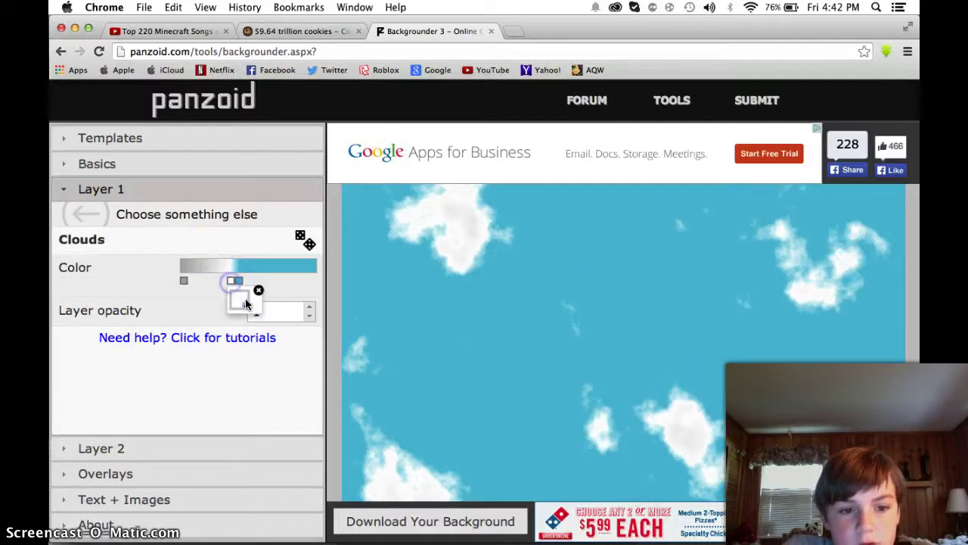
pyautogui.click(528, 519)
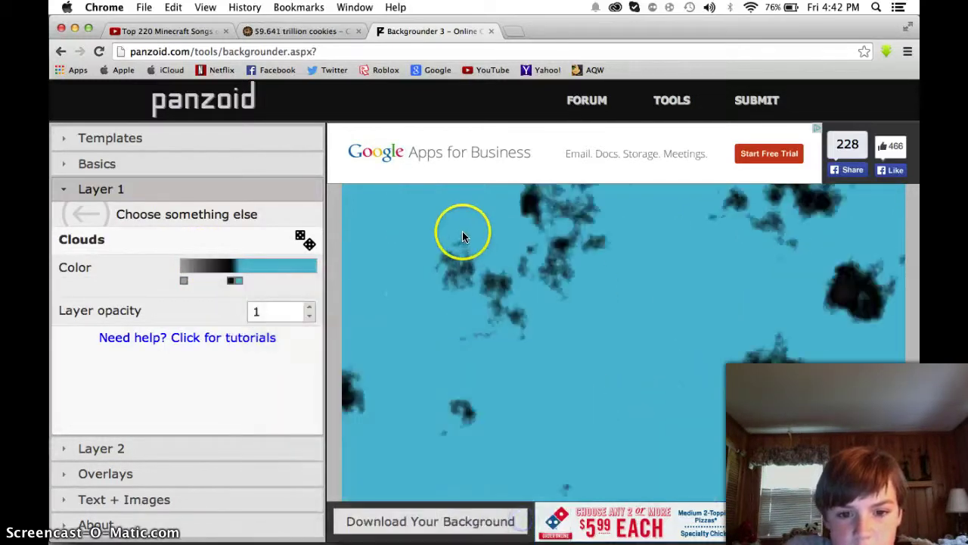
# - Recolour the grey cloud stop red and the sky stop dark teal
pyautogui.click(181, 280)
pyautogui.click(191, 299)
pyautogui.click(339, 318)
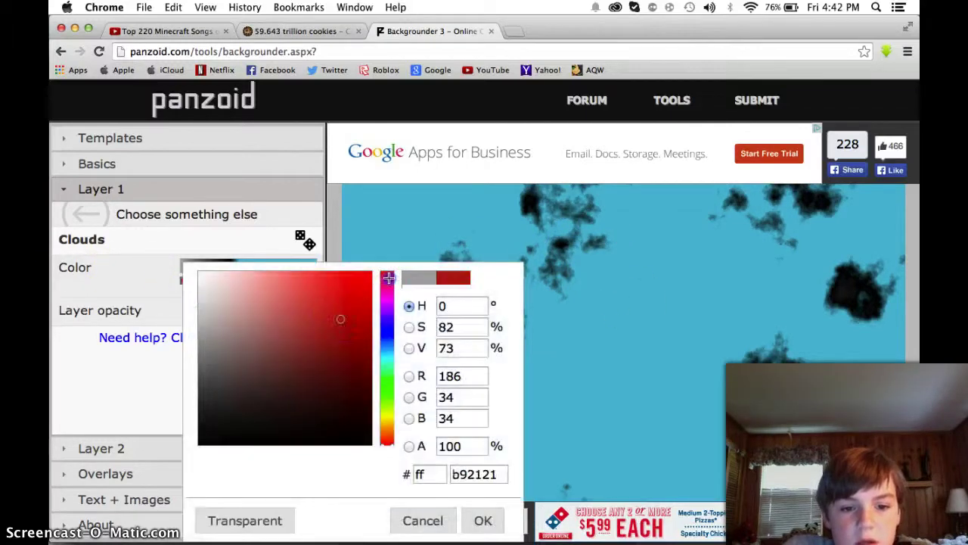
pyautogui.click(460, 428)
pyautogui.click(479, 519)
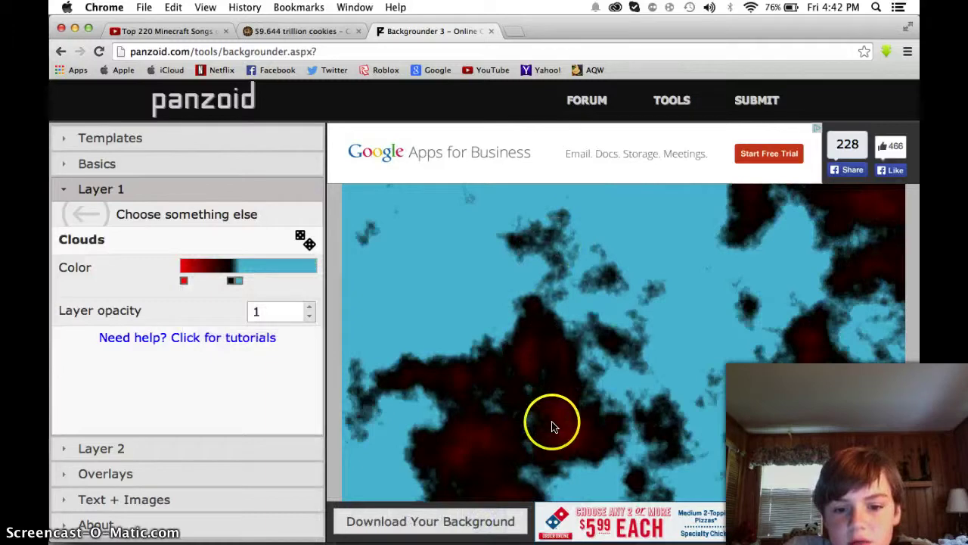
pyautogui.click(239, 280)
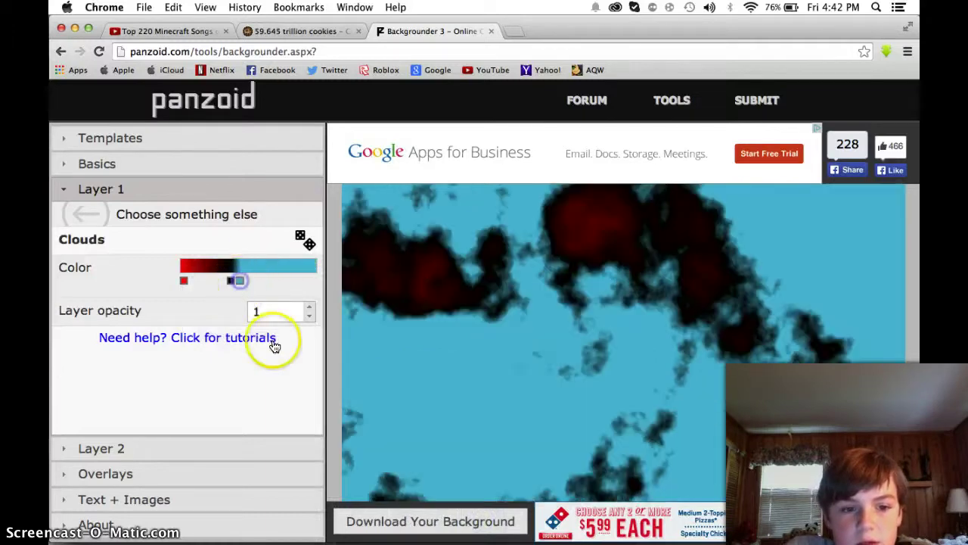
pyautogui.click(239, 280)
pyautogui.click(246, 294)
pyautogui.moveTo(305, 286)
pyautogui.mouseDown()
pyautogui.moveTo(381, 402)
pyautogui.moveTo(436, 387)
pyautogui.mouseUp()
pyautogui.click(540, 515)
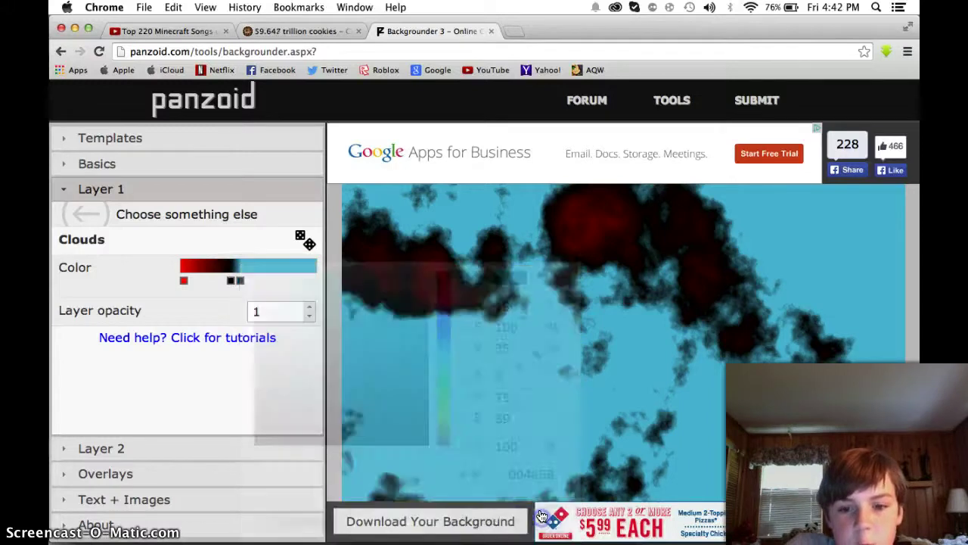
# - Lower the clouds layer opacity to 0.3, restore it to 1, then discard the Clouds pattern
pyautogui.click(309, 316)
pyautogui.click(309, 316)
pyautogui.click(309, 316)
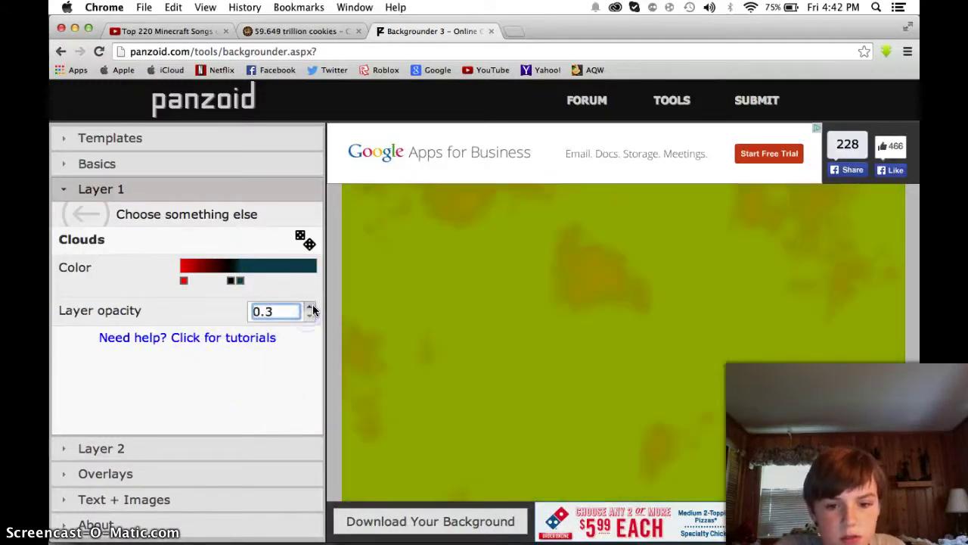
pyautogui.click(309, 306)
pyautogui.click(309, 306)
pyautogui.click(310, 306)
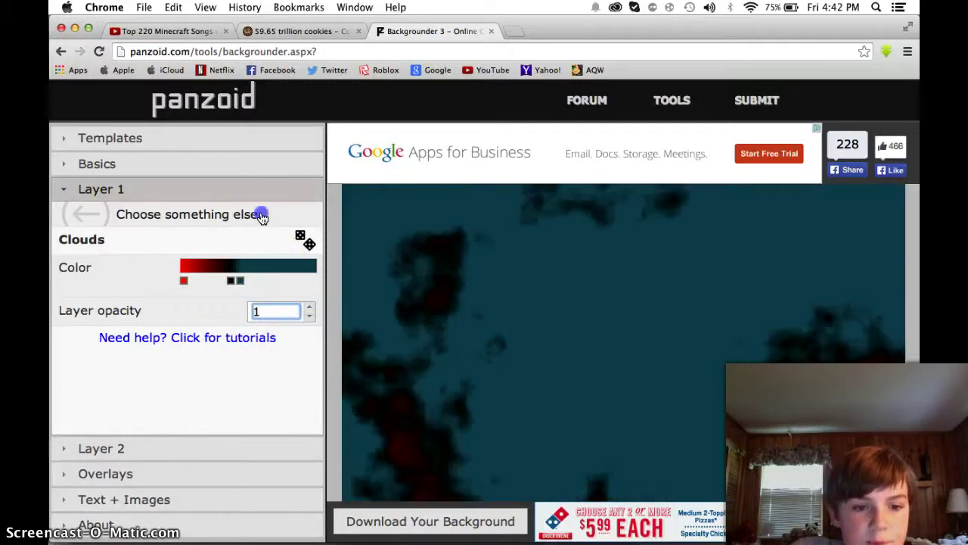
pyautogui.click(257, 216)
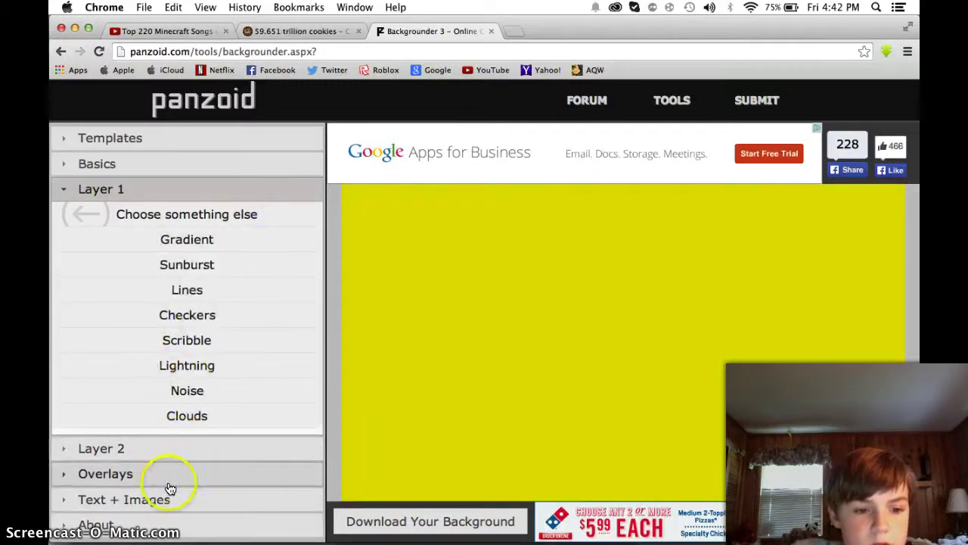
pyautogui.click(170, 479)
# - Try a linear bottom fade-out and channel shadow, leaving the channel shadow off
pyautogui.click(265, 301)
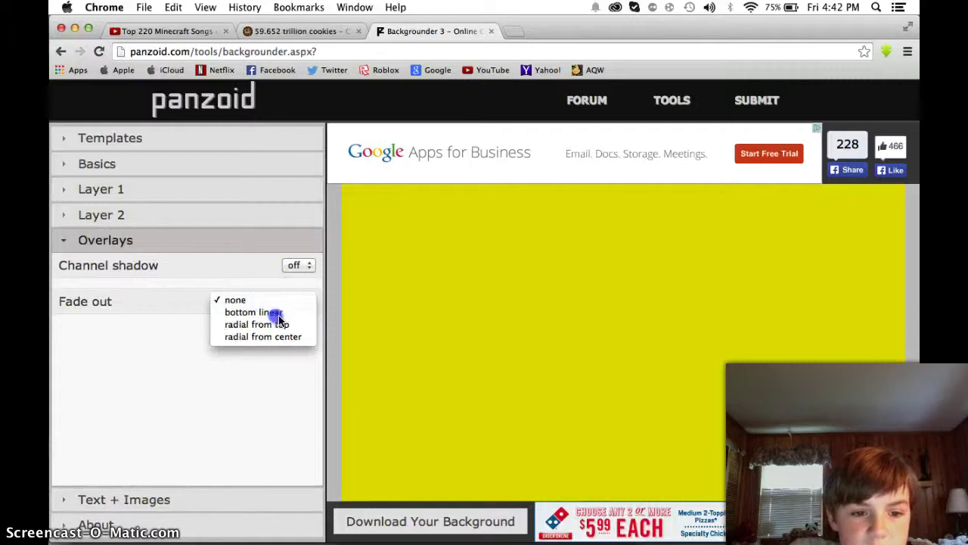
pyautogui.click(277, 312)
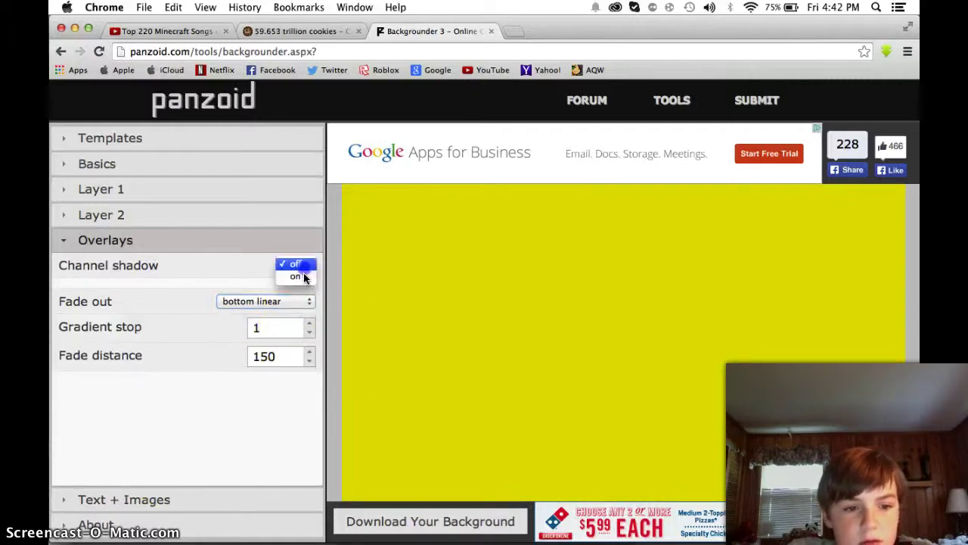
pyautogui.click(303, 276)
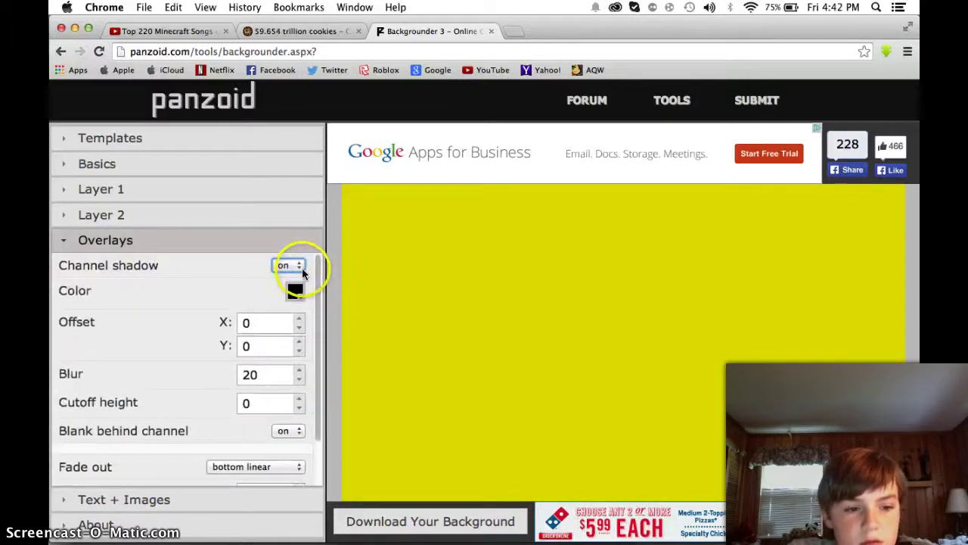
pyautogui.click(301, 266)
pyautogui.click(291, 252)
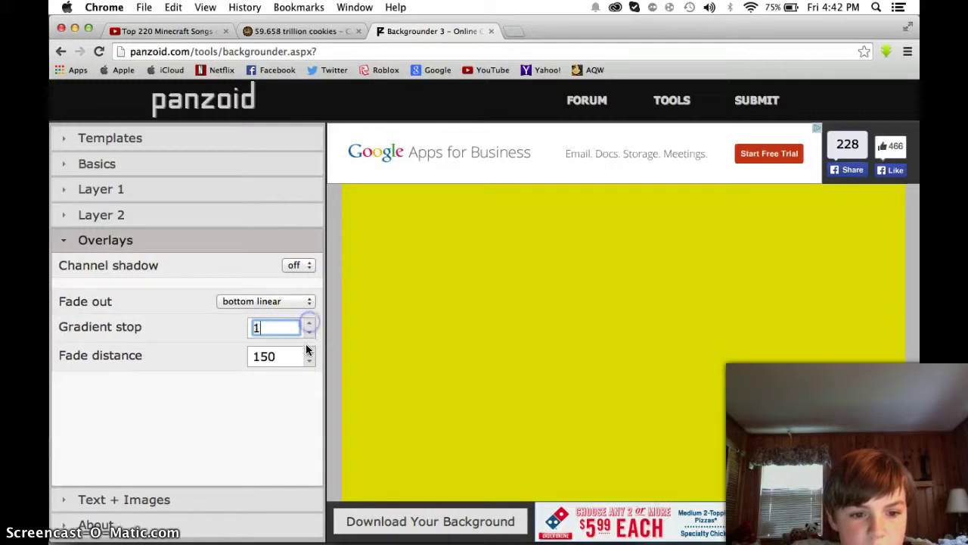
# - Try radial fades from top and center, set Fade out to none, and expand Layer 1
pyautogui.click(281, 302)
pyautogui.click(286, 312)
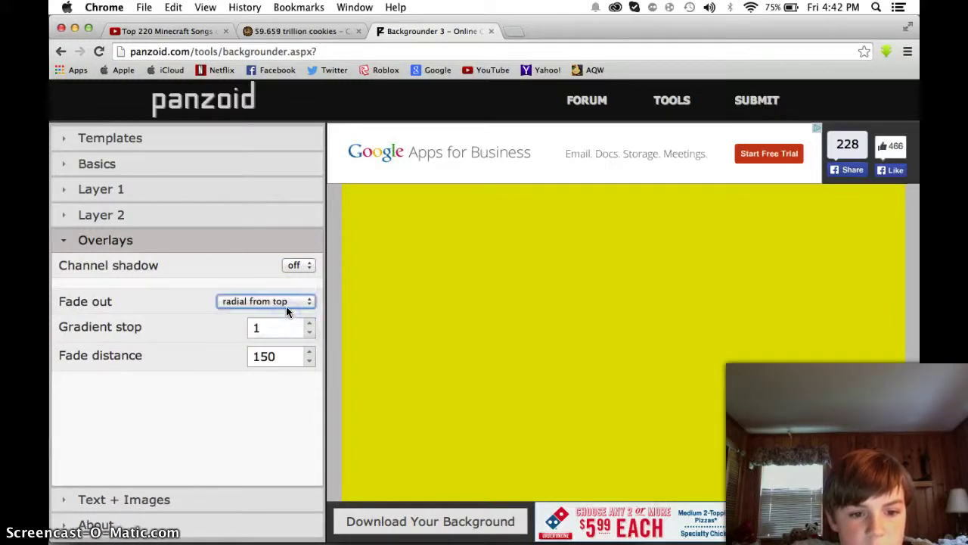
pyautogui.click(286, 305)
pyautogui.click(289, 313)
pyautogui.click(289, 304)
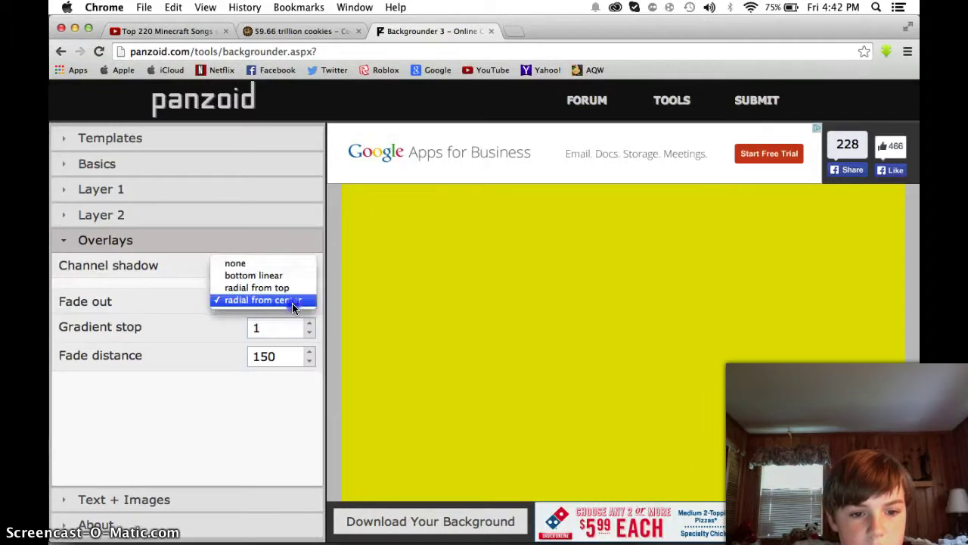
pyautogui.click(284, 266)
pyautogui.click(119, 189)
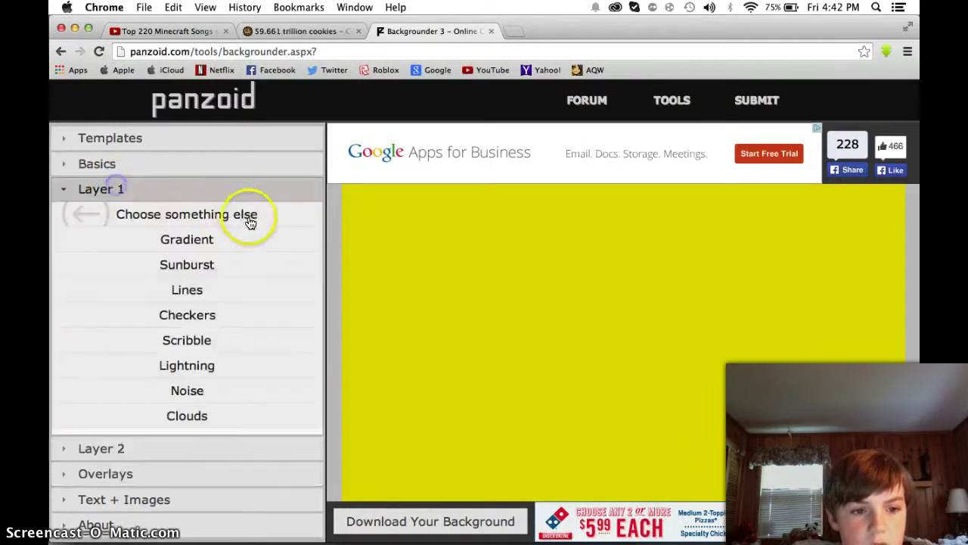
pyautogui.click(233, 238)
pyautogui.moveTo(255, 304)
pyautogui.mouseDown()
pyautogui.moveTo(262, 308)
pyautogui.moveTo(202, 297)
pyautogui.moveTo(251, 305)
pyautogui.moveTo(245, 318)
pyautogui.mouseUp()
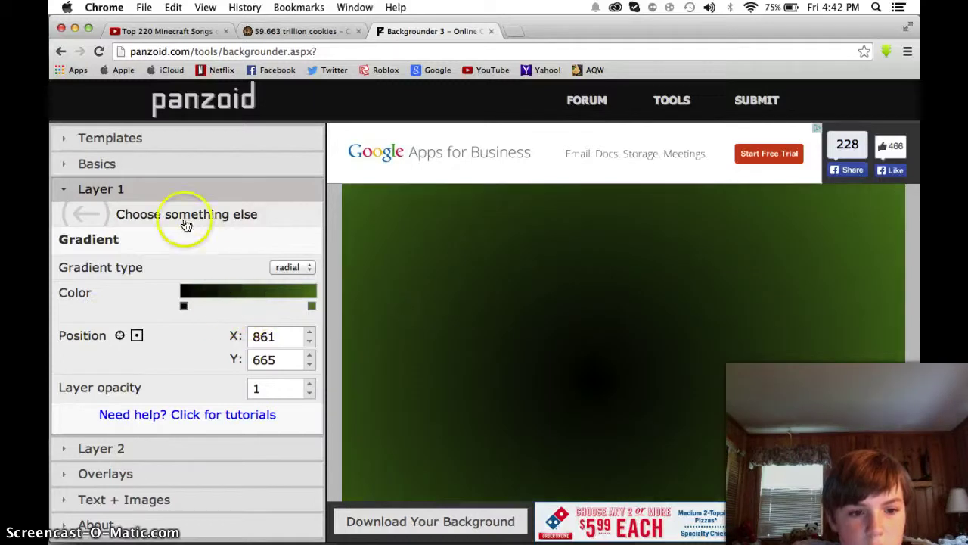
pyautogui.click(173, 214)
pyautogui.click(173, 238)
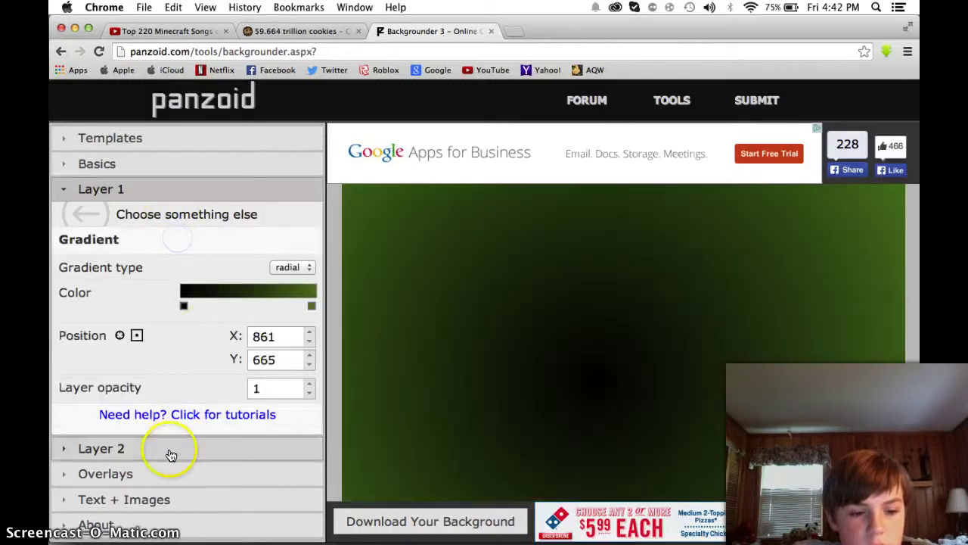
pyautogui.click(164, 478)
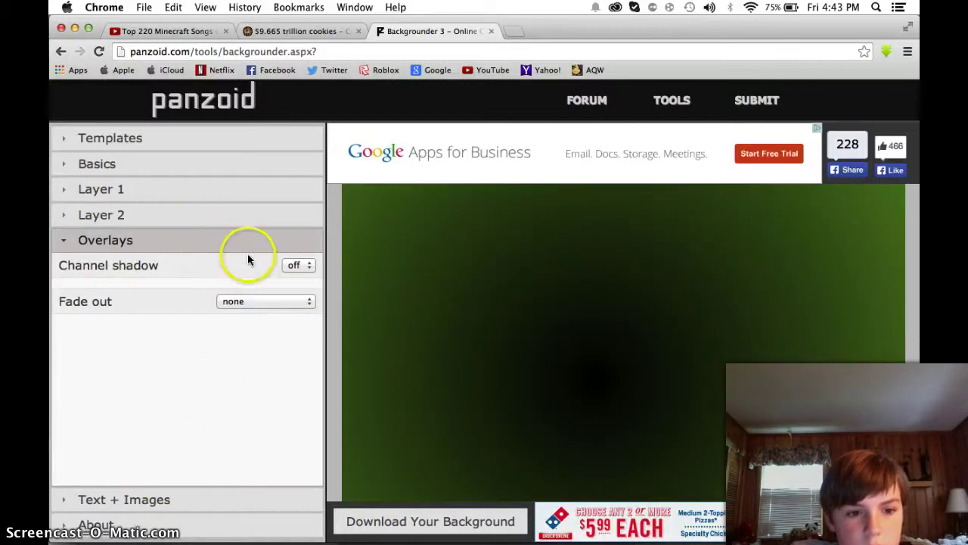
pyautogui.click(304, 299)
pyautogui.click(298, 312)
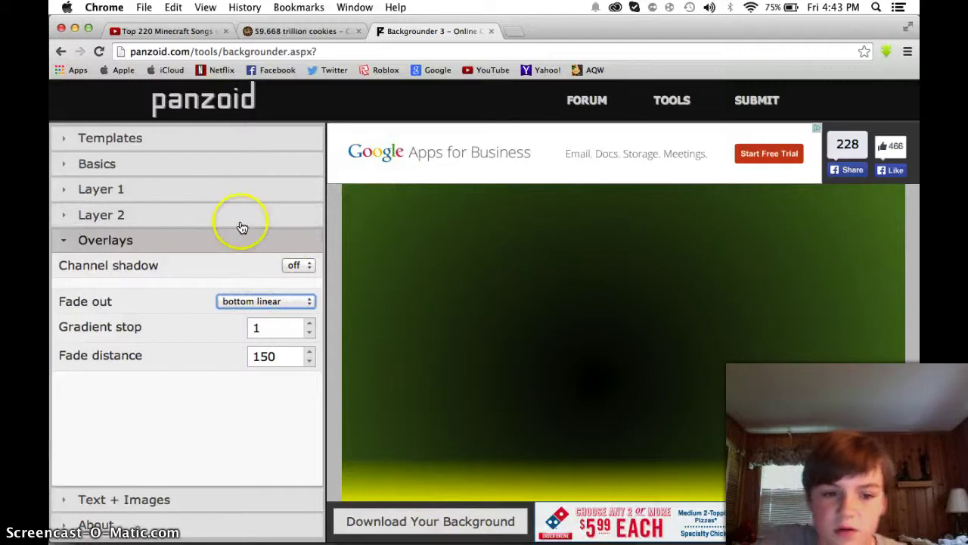
pyautogui.click(198, 166)
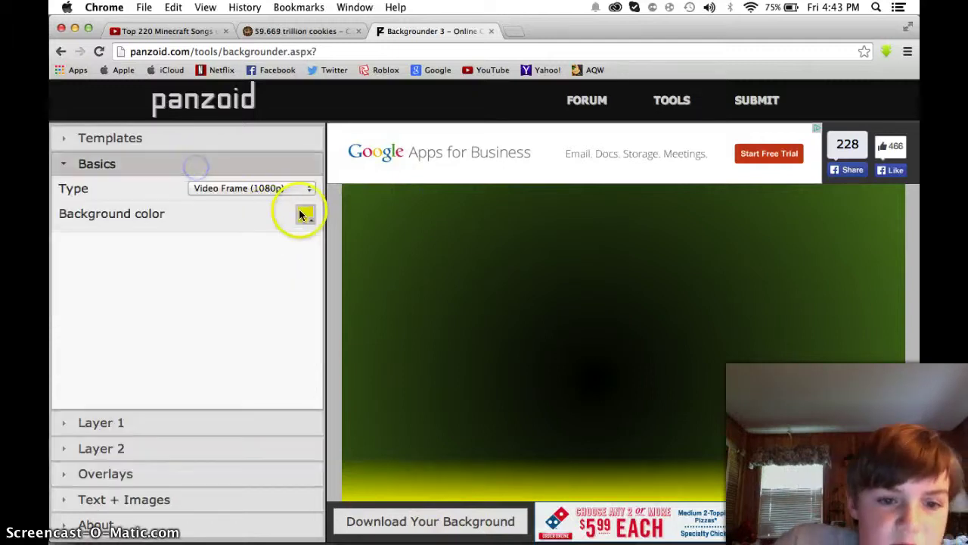
pyautogui.click(191, 481)
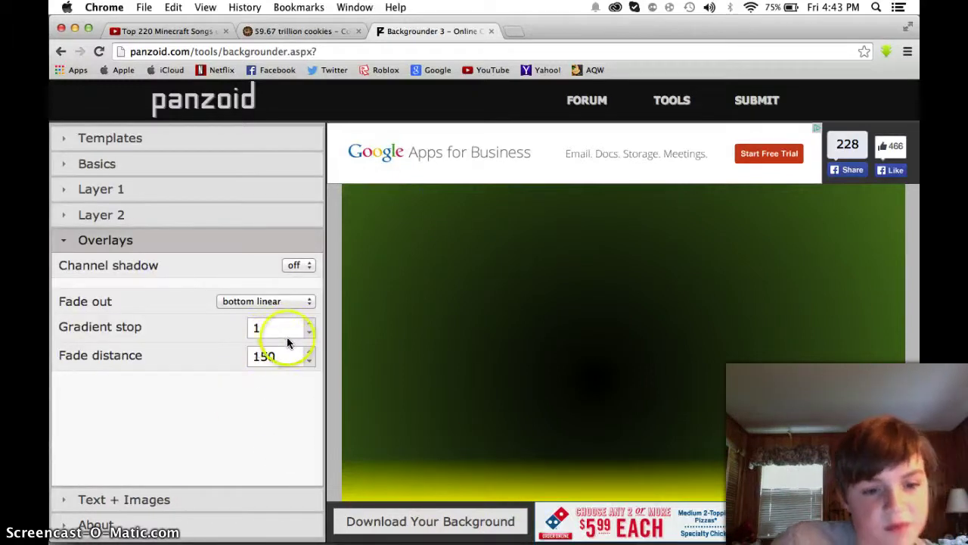
pyautogui.click(298, 302)
pyautogui.click(295, 313)
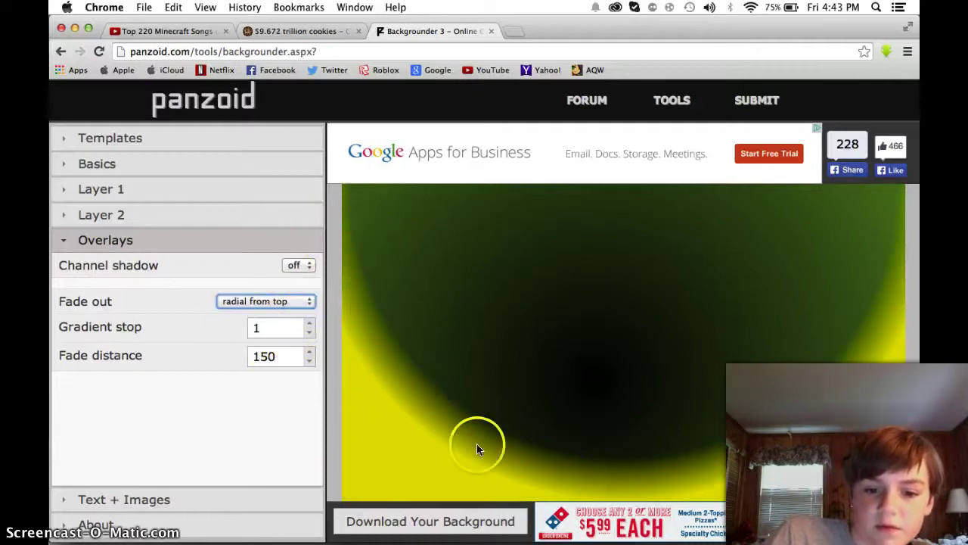
pyautogui.click(291, 303)
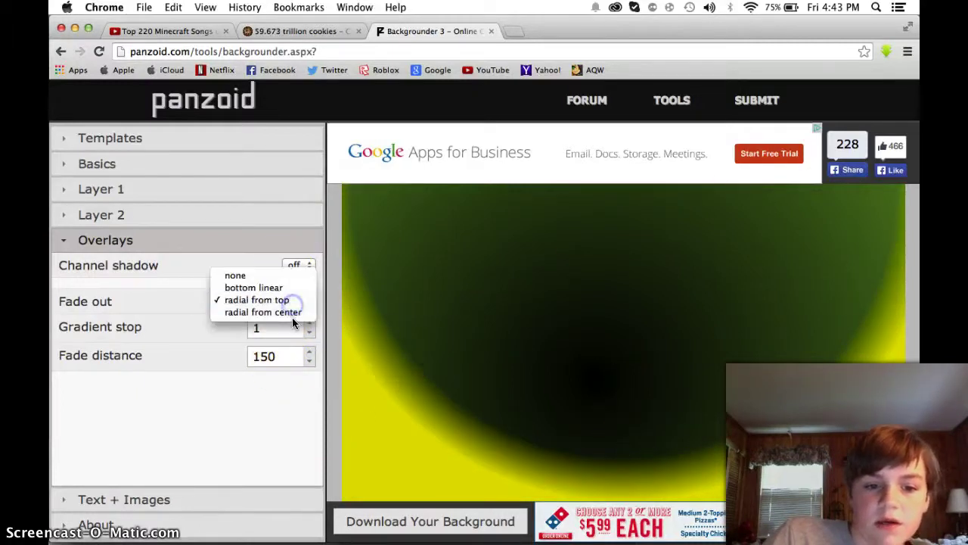
pyautogui.click(290, 312)
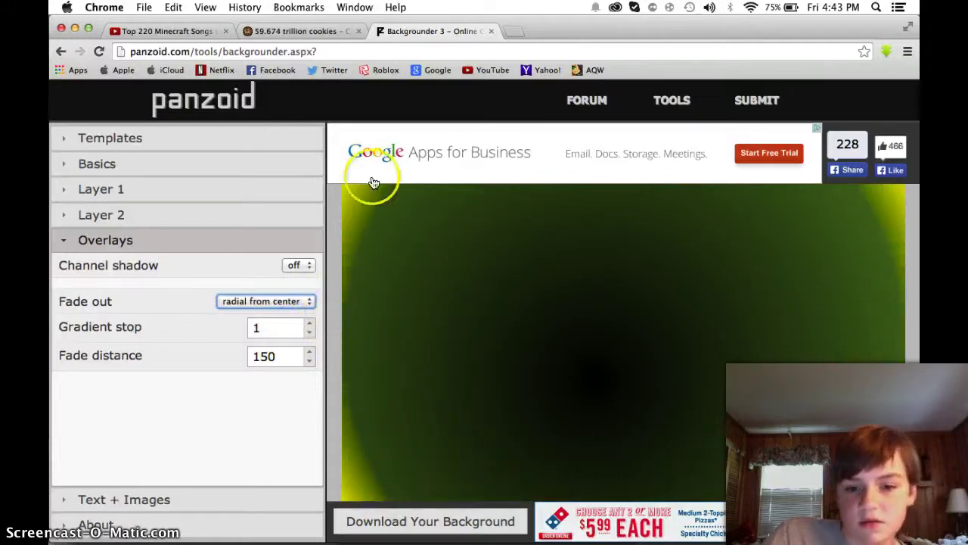
pyautogui.click(156, 499)
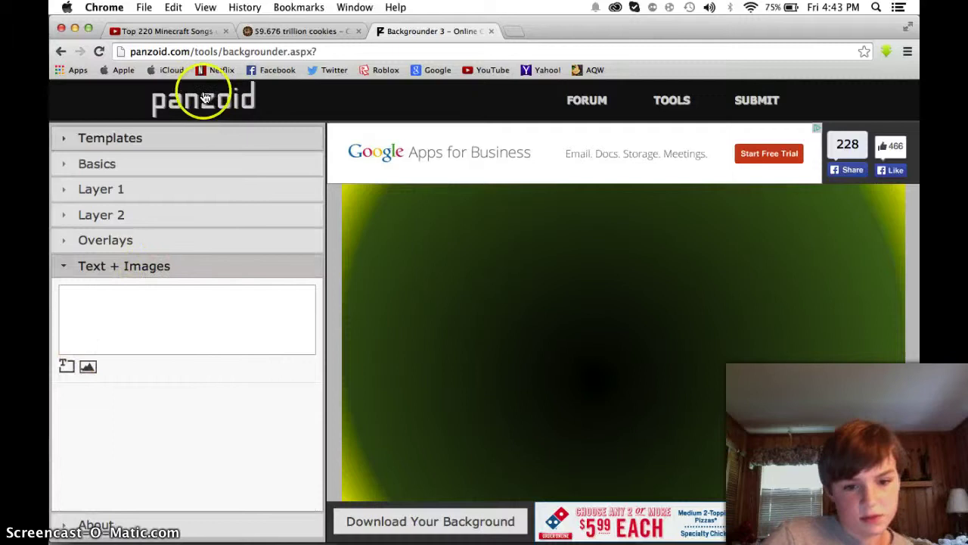
pyautogui.click(173, 242)
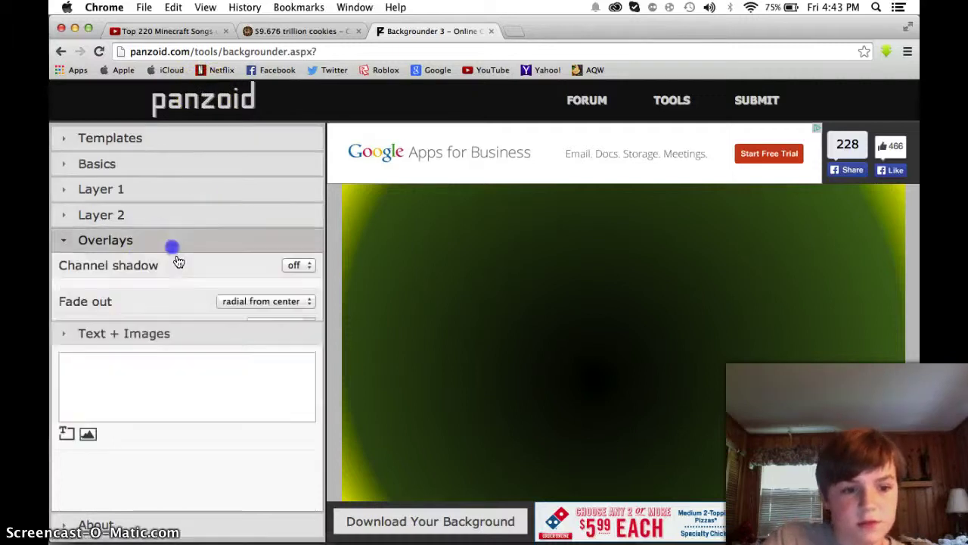
pyautogui.click(284, 301)
pyautogui.click(287, 260)
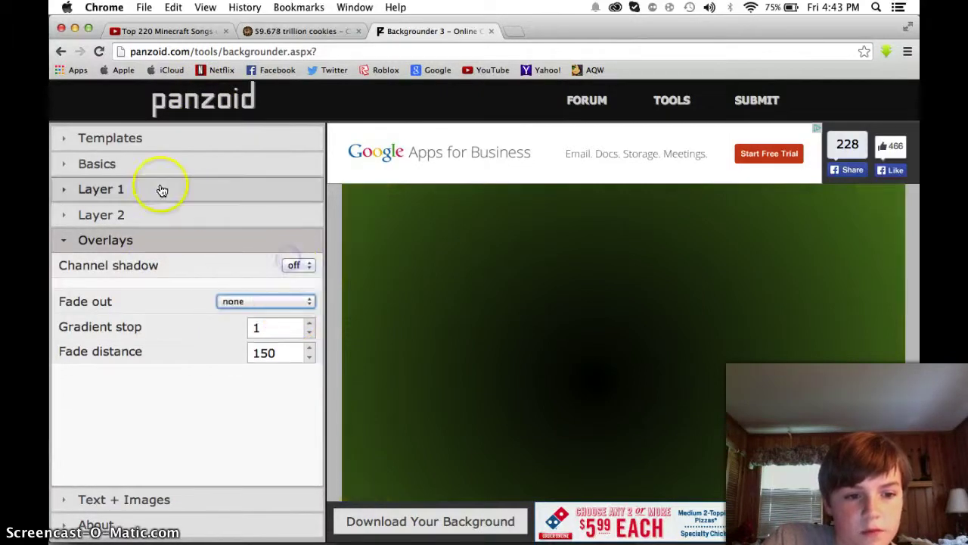
pyautogui.click(160, 186)
pyautogui.click(244, 216)
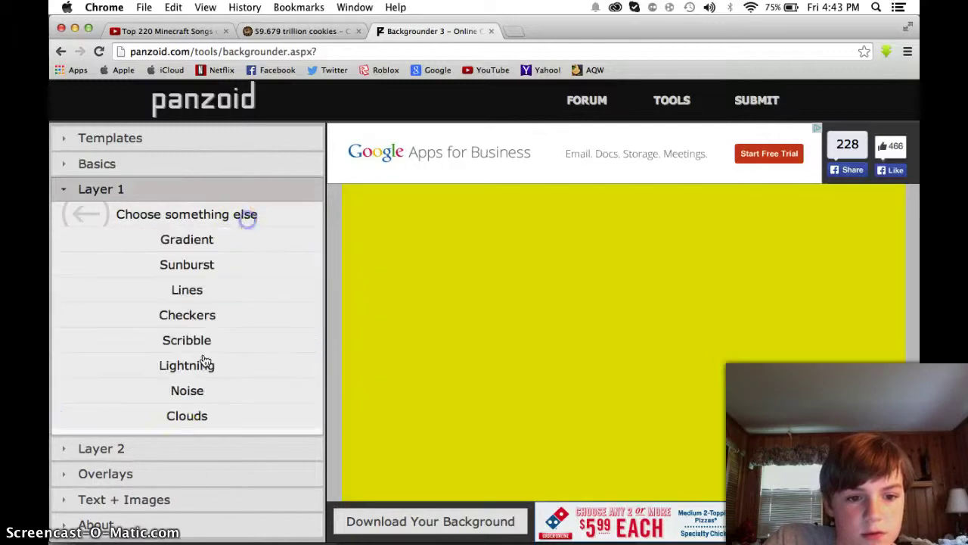
# - Add a 'panzoid' text sprite in Text + Images and move it up and left
pyautogui.click(176, 475)
pyautogui.click(182, 498)
pyautogui.click(66, 366)
pyautogui.moveTo(631, 340); pyautogui.dragTo(579, 309)
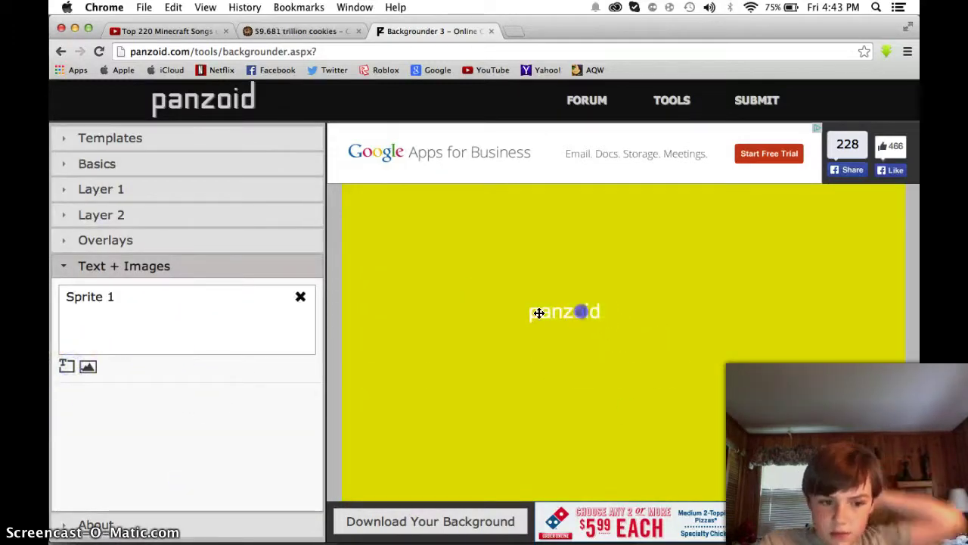
pyautogui.click(88, 305)
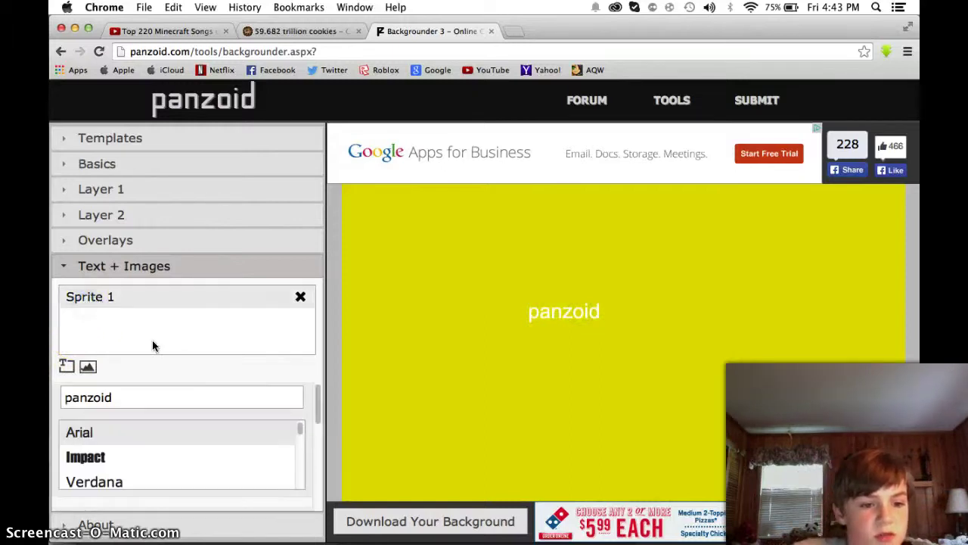
# - Adjust the text sprite's rotation settings
pyautogui.moveTo(318, 390); pyautogui.dragTo(313, 449)
pyautogui.click(159, 441)
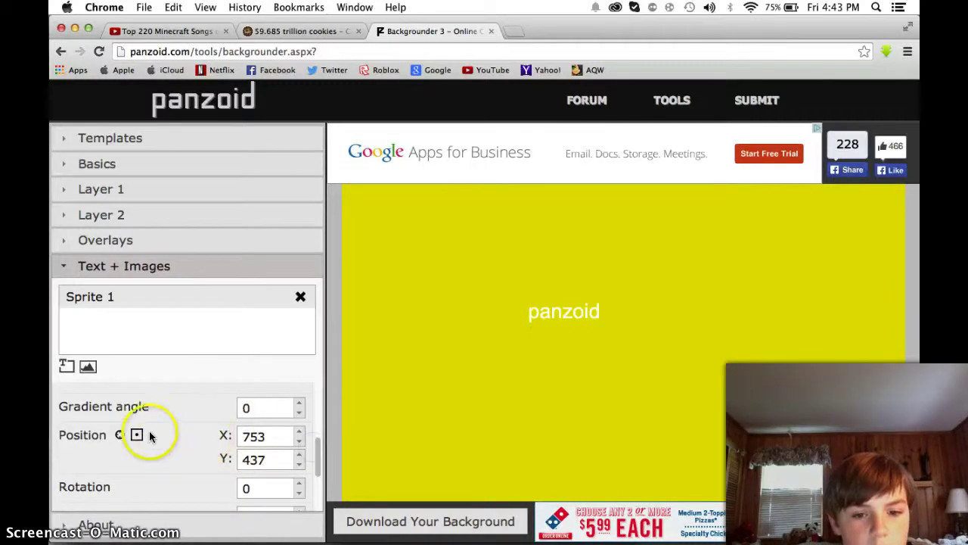
pyautogui.moveTo(315, 454); pyautogui.dragTo(315, 464)
pyautogui.click(299, 442)
pyautogui.click(299, 454)
pyautogui.moveTo(321, 461); pyautogui.dragTo(320, 438)
pyautogui.click(252, 437)
# - Colour the text with a gradient from black to red
pyautogui.click(174, 407)
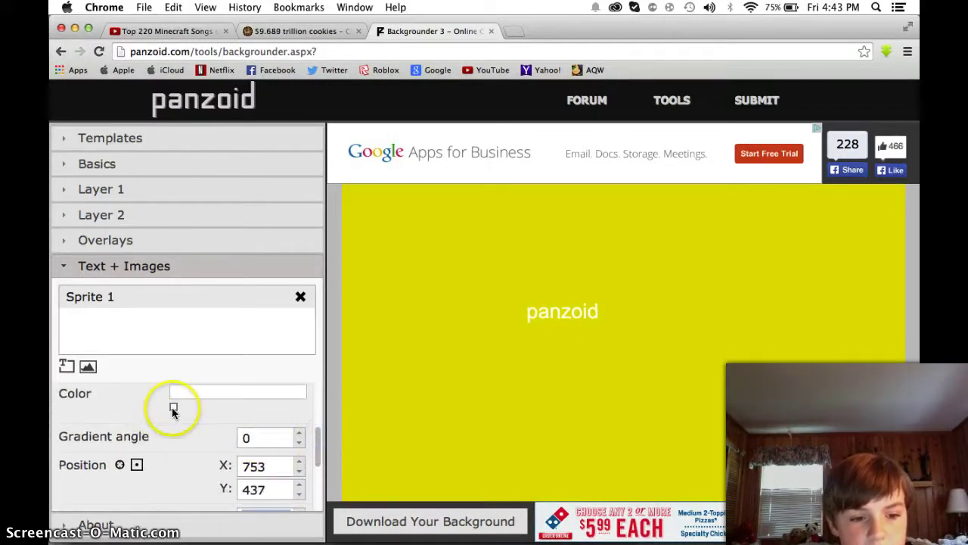
pyautogui.click(362, 316)
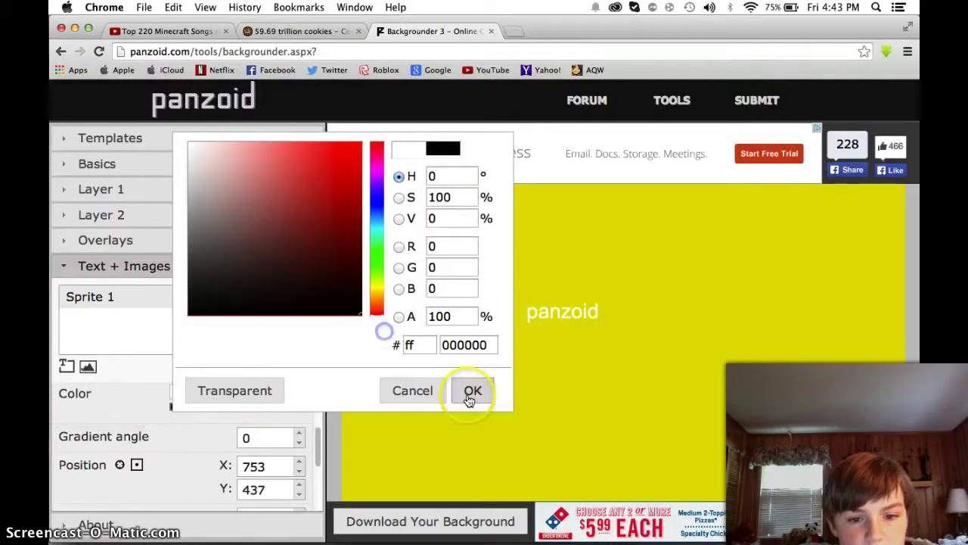
pyautogui.click(469, 394)
pyautogui.click(304, 398)
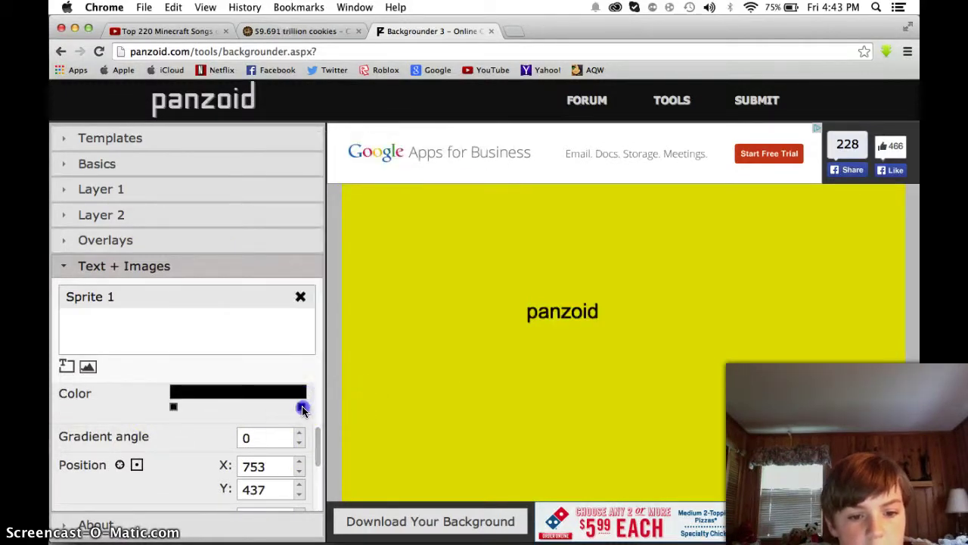
pyautogui.click(283, 426)
pyautogui.moveTo(324, 277); pyautogui.dragTo(488, 138)
pyautogui.click(575, 391)
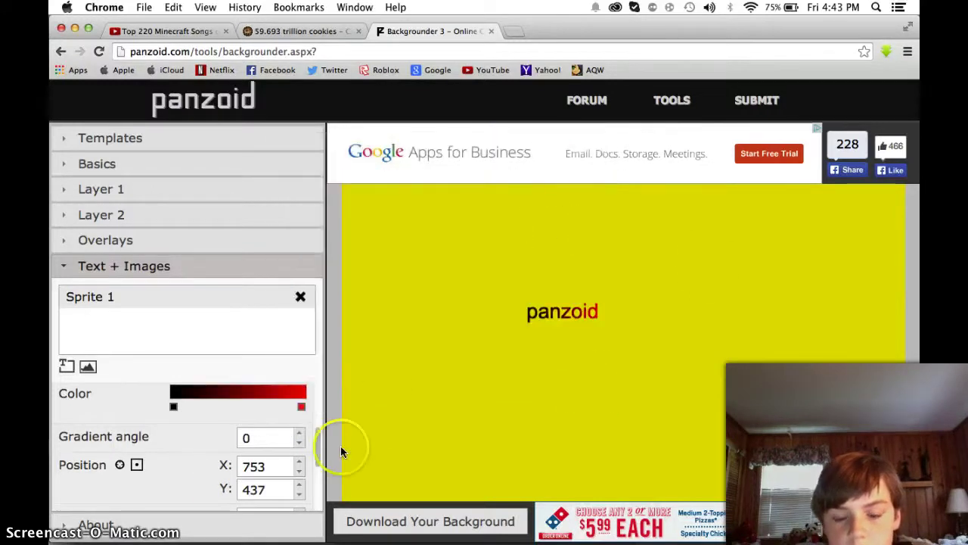
# - Try a Gradient angle of 90 for the text, then clear the value again
pyautogui.click(287, 442)
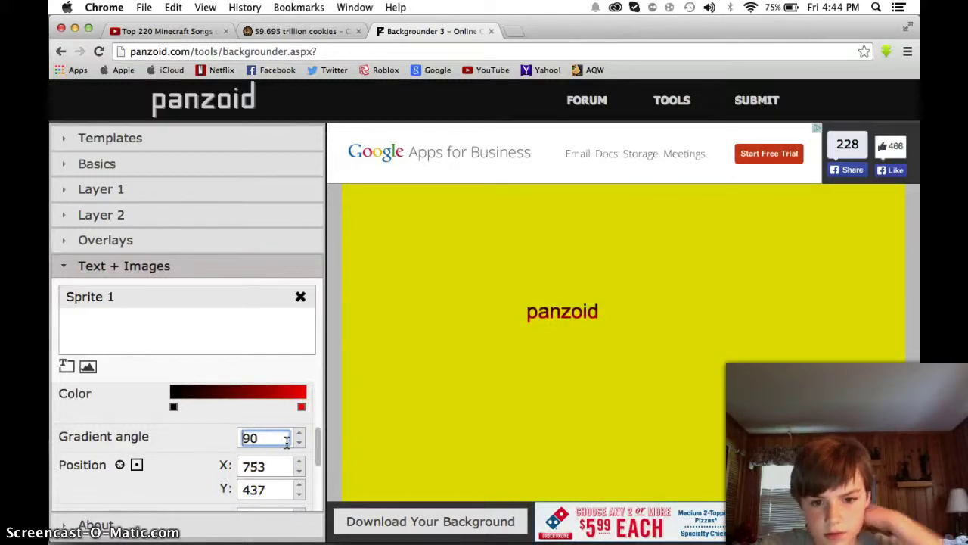
pyautogui.click(242, 430)
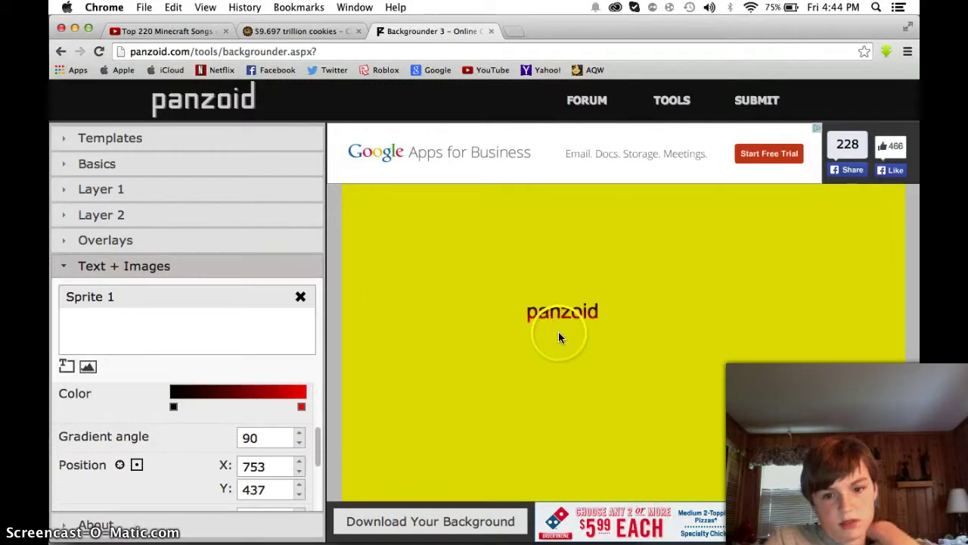
pyautogui.doubleClick(276, 437)
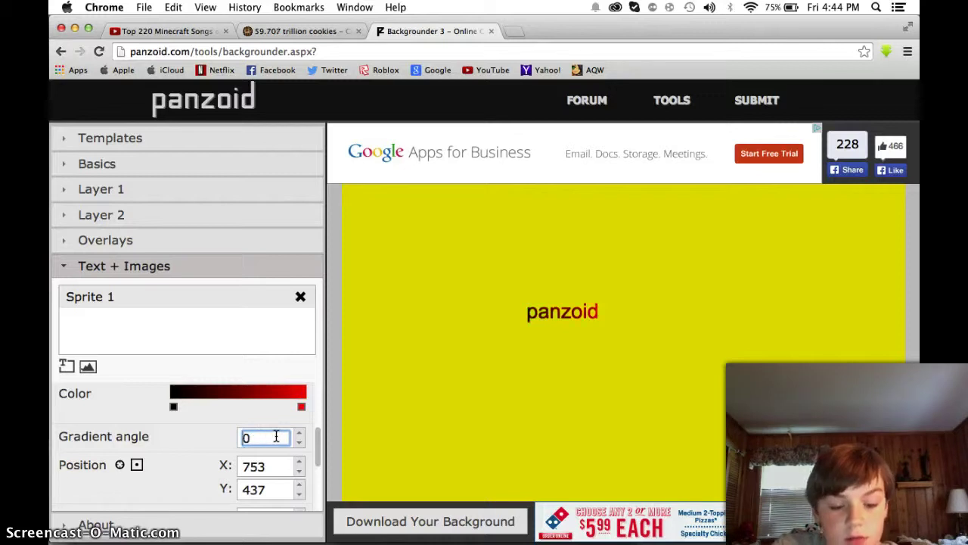
pyautogui.write('90')
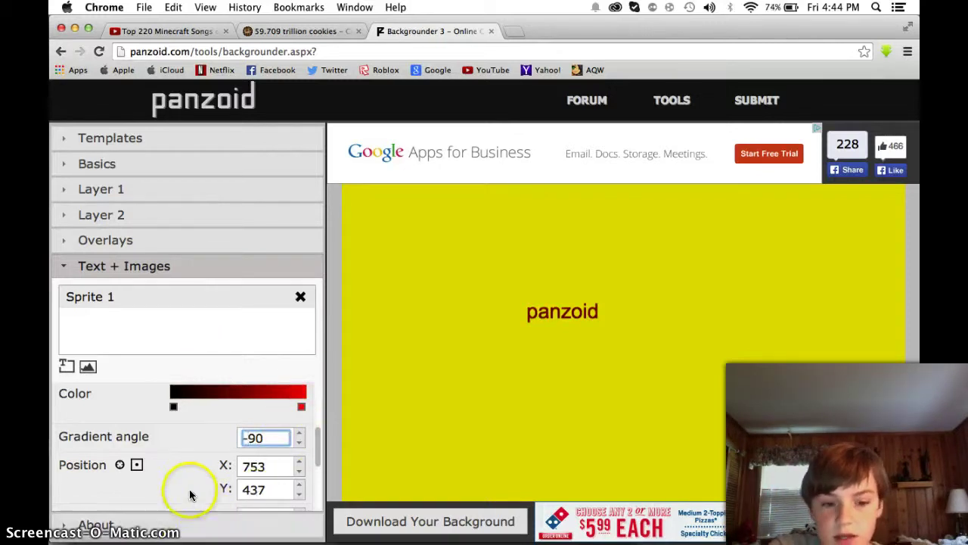
pyautogui.press('BackSpace')
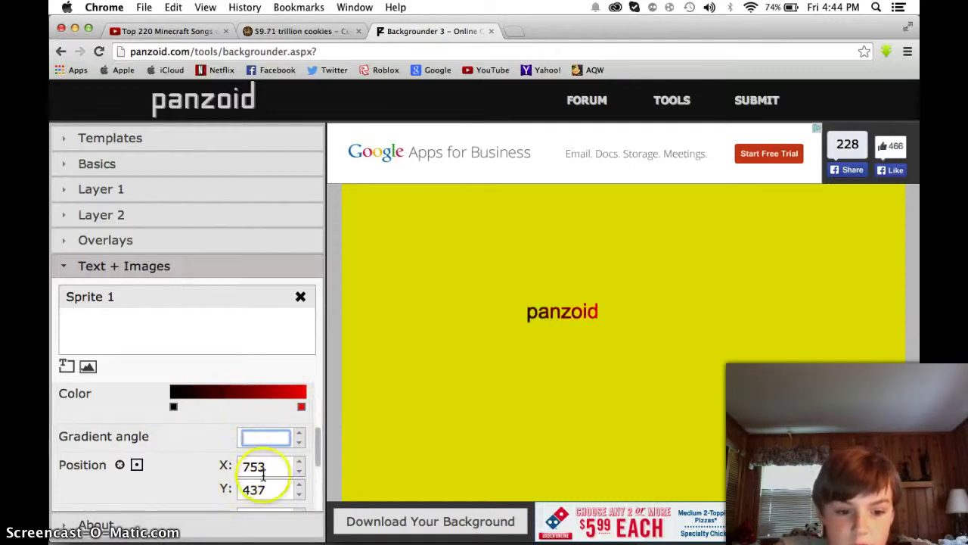
pyautogui.moveTo(317, 441); pyautogui.dragTo(315, 449)
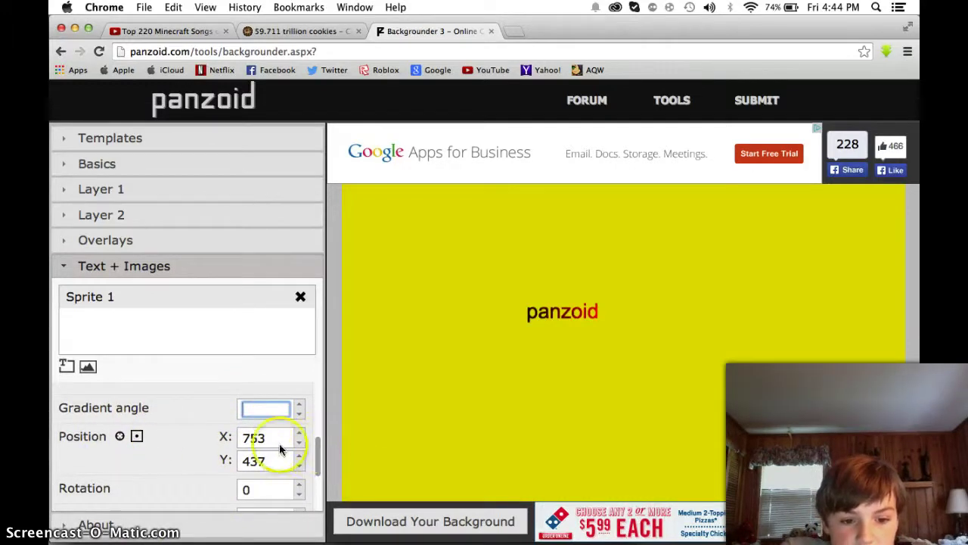
# - Centre the panzoid text in the frame at X 960, Y 540
pyautogui.moveTo(557, 316); pyautogui.dragTo(567, 326)
pyautogui.click(719, 352)
pyautogui.click(137, 436)
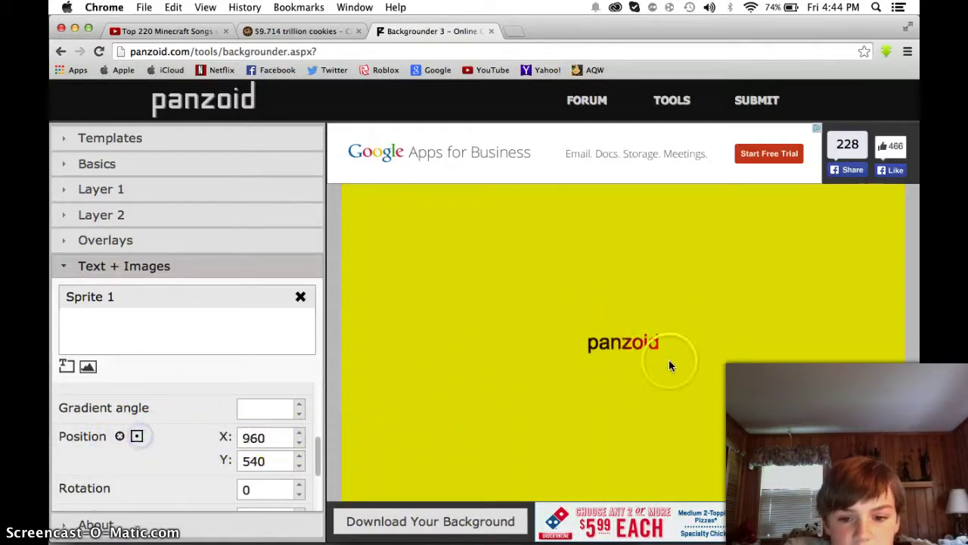